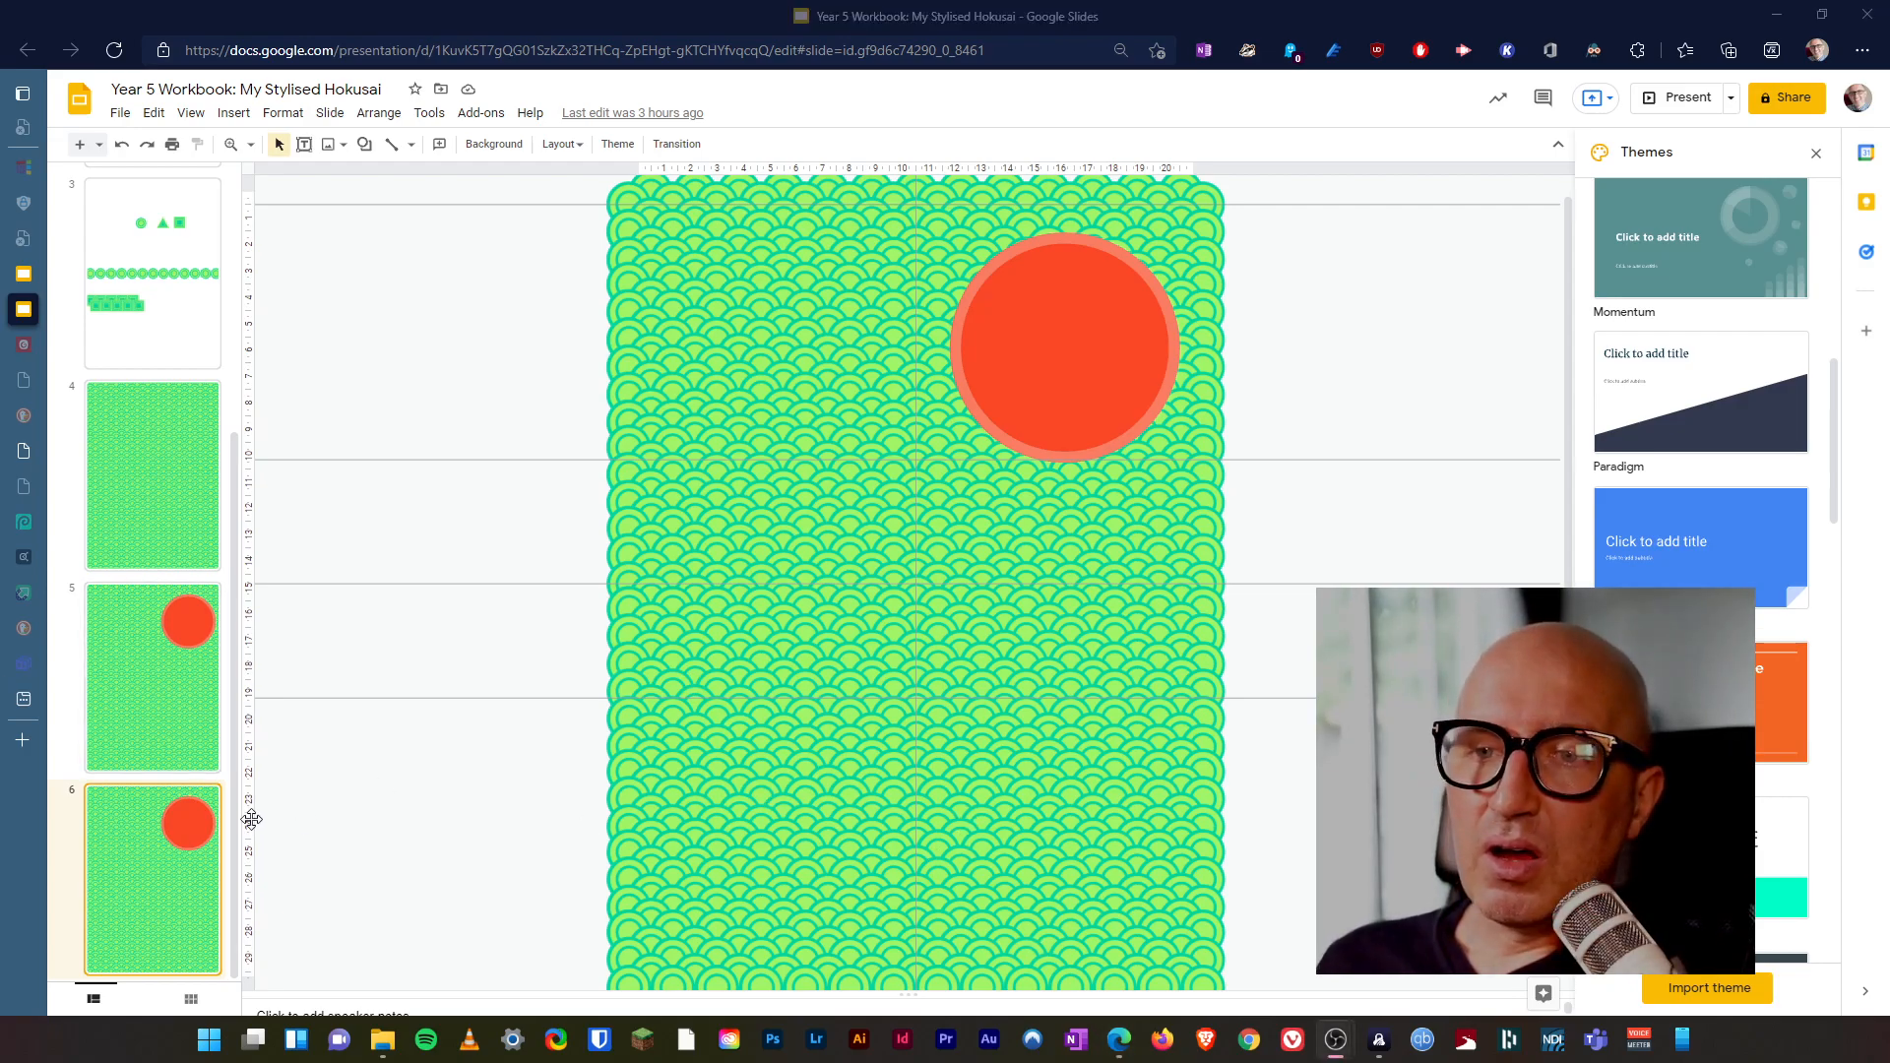
left_click(176, 706)
left_click(183, 665)
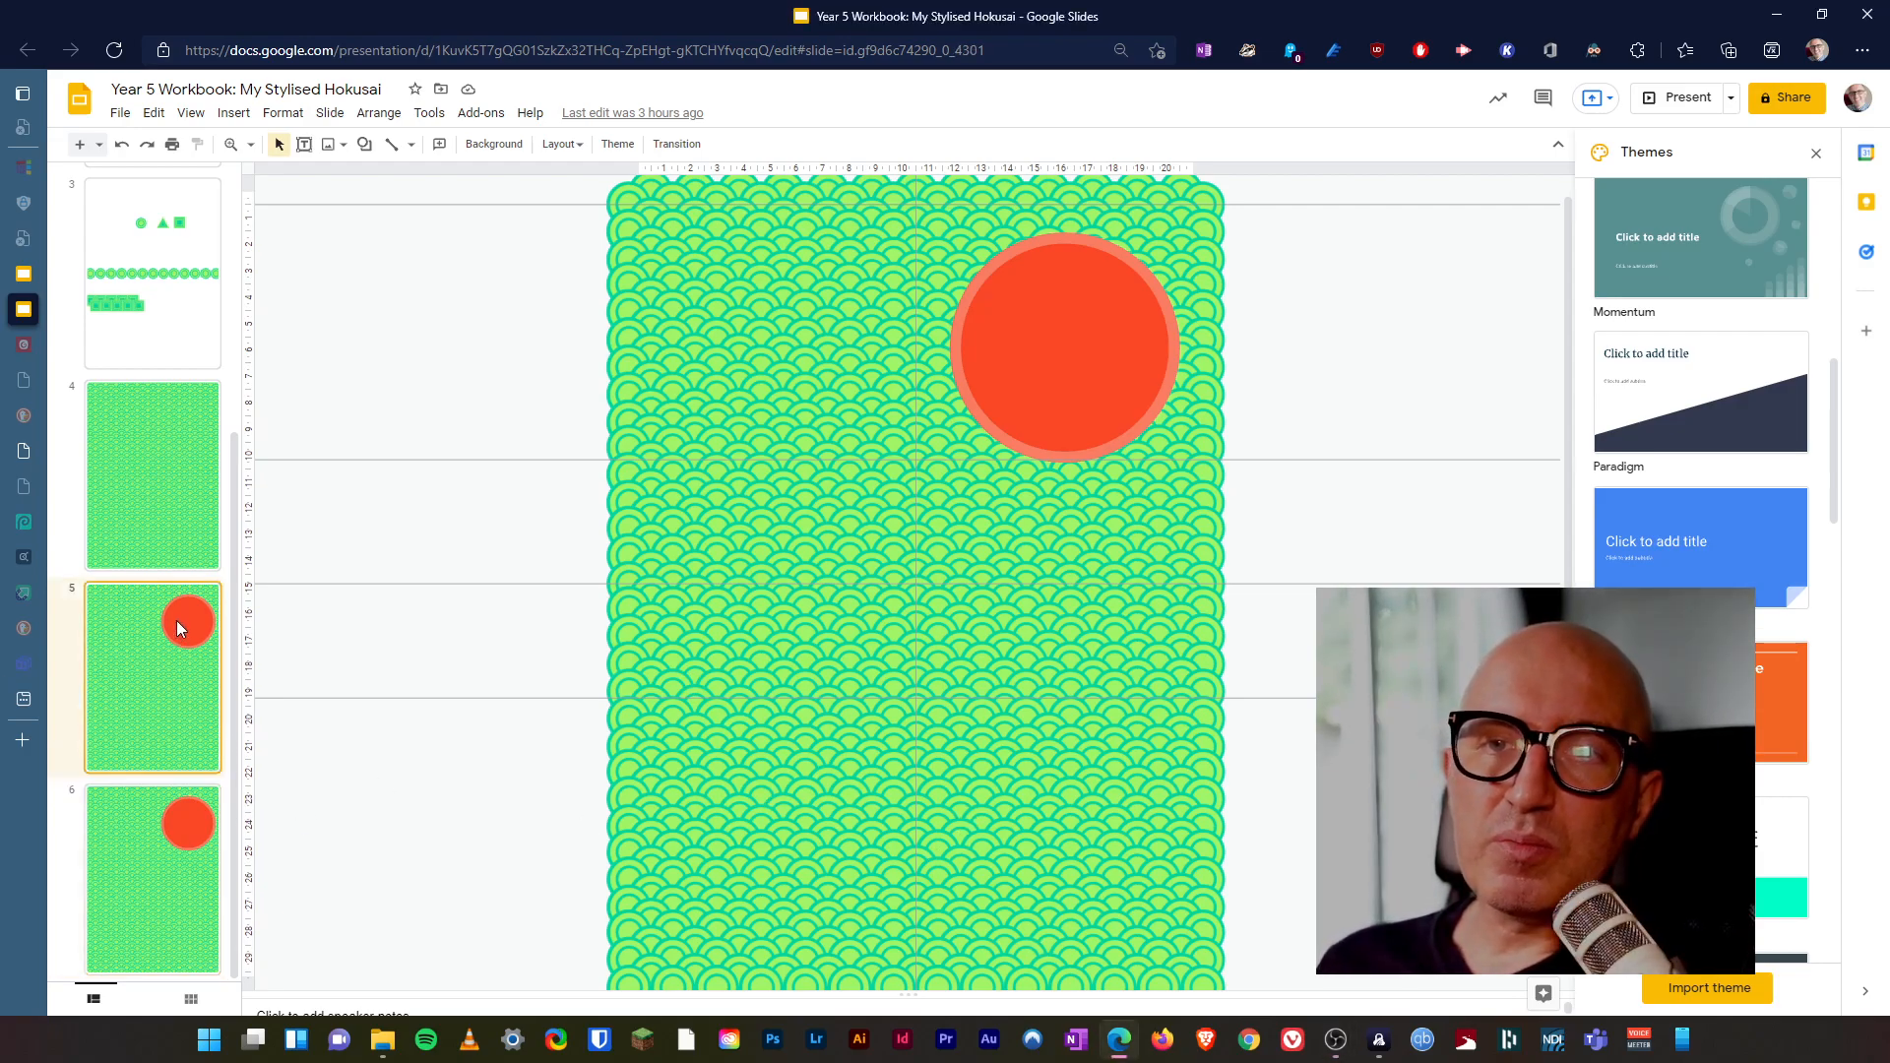
left_click(165, 866)
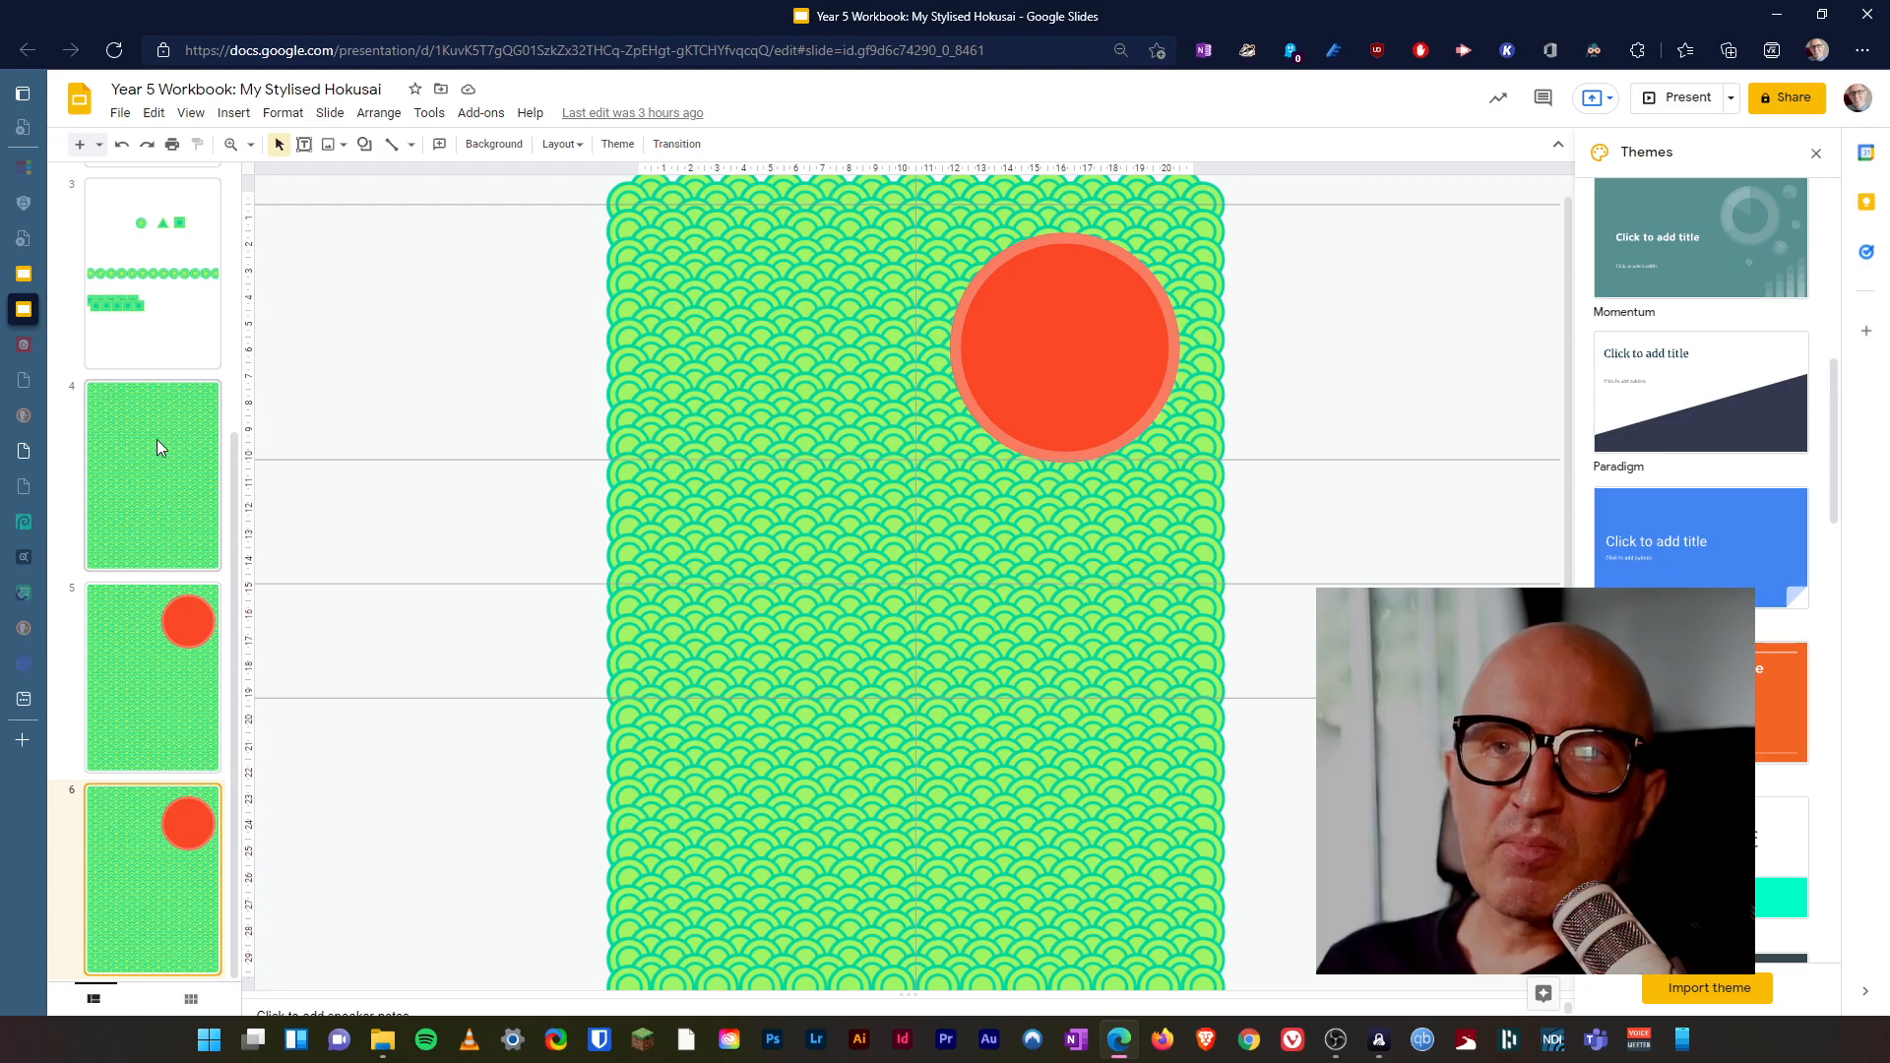
scroll(178, 521, "up", 4)
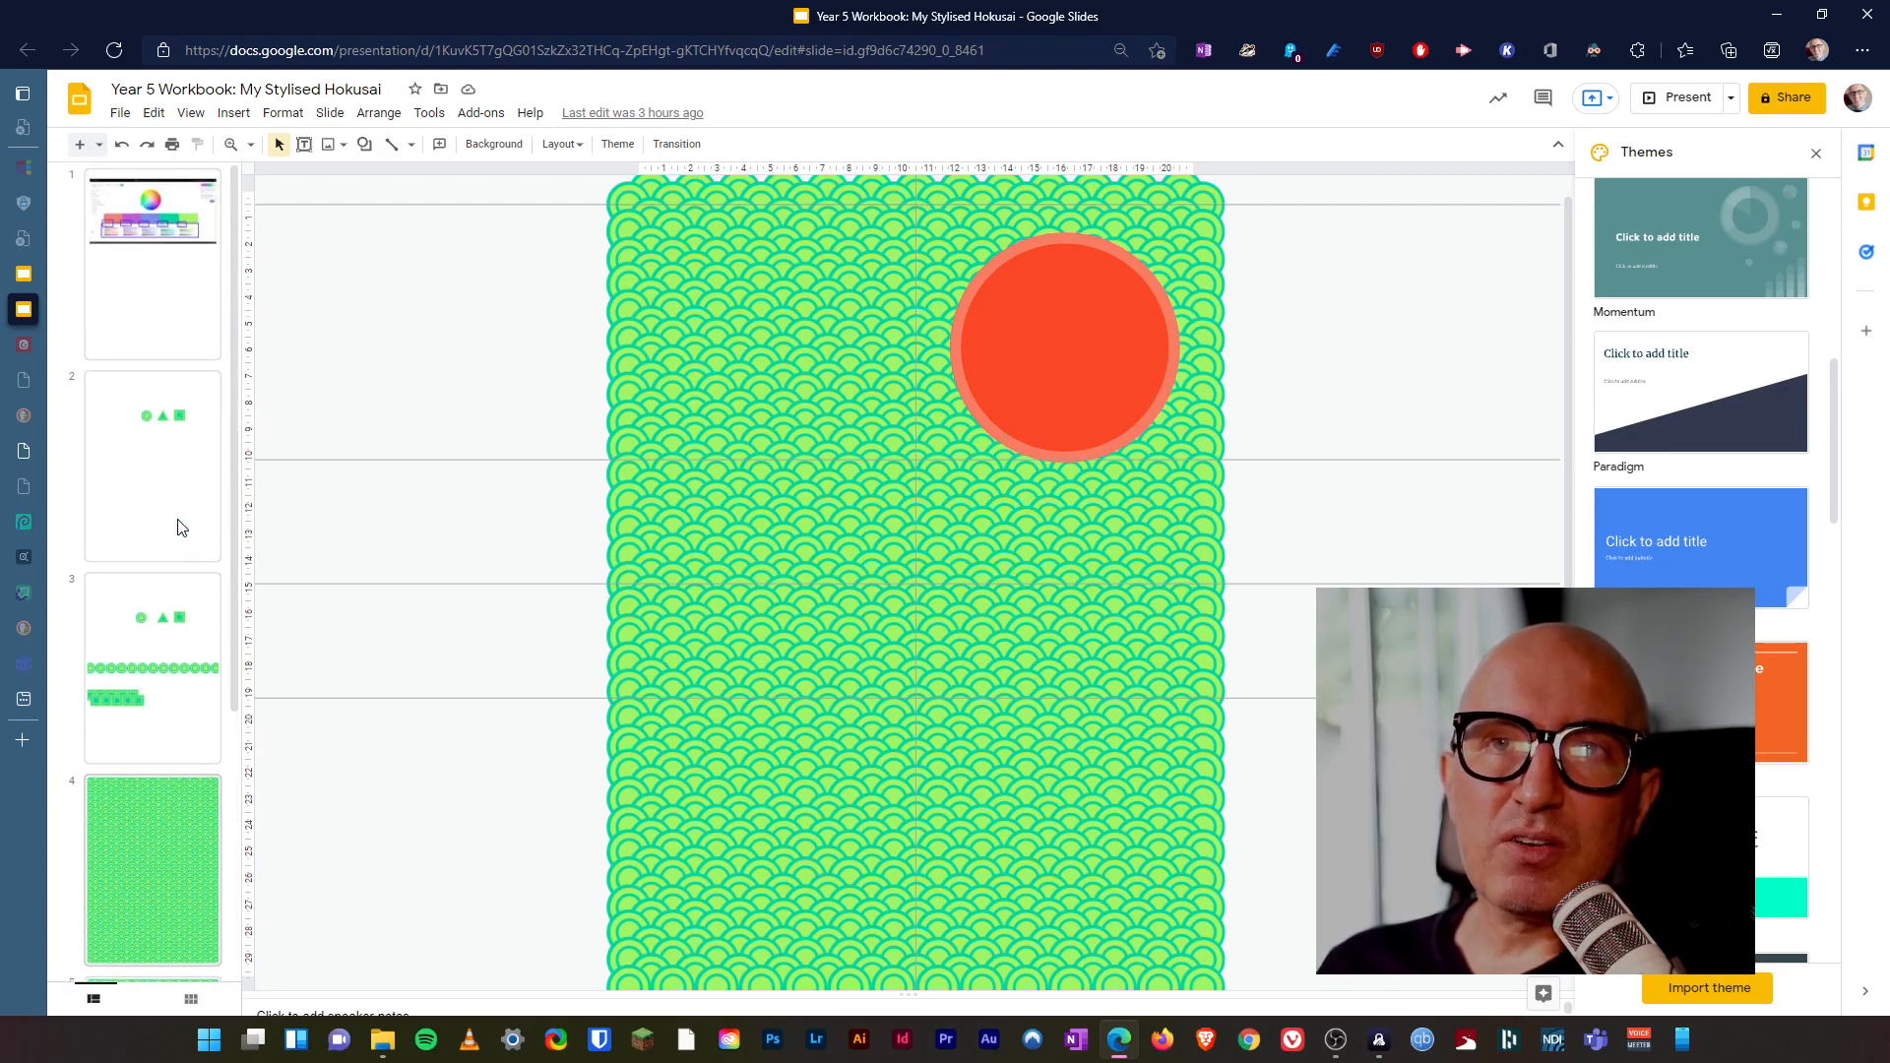
scroll(181, 527, "down", 4)
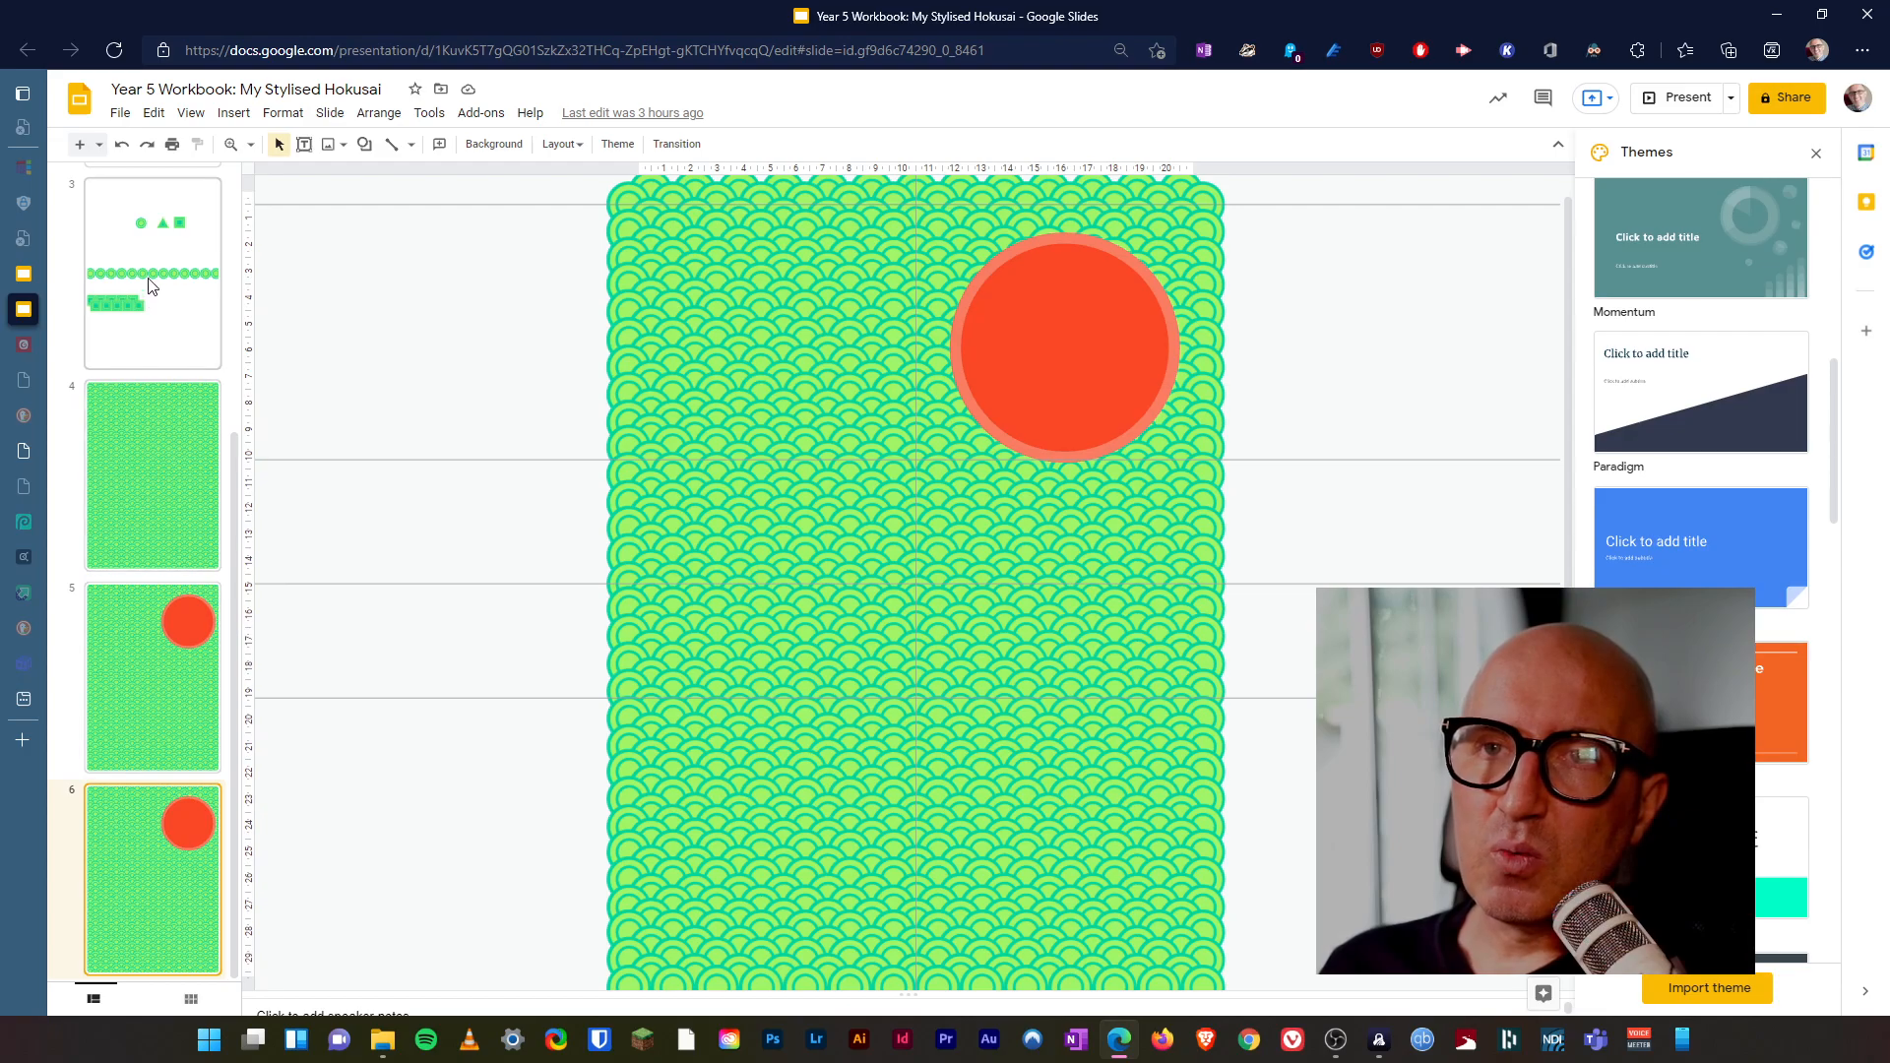
- Duplicate the concentric circle motif on slide 3 and place the copy below the rows of squares
left_click(169, 309)
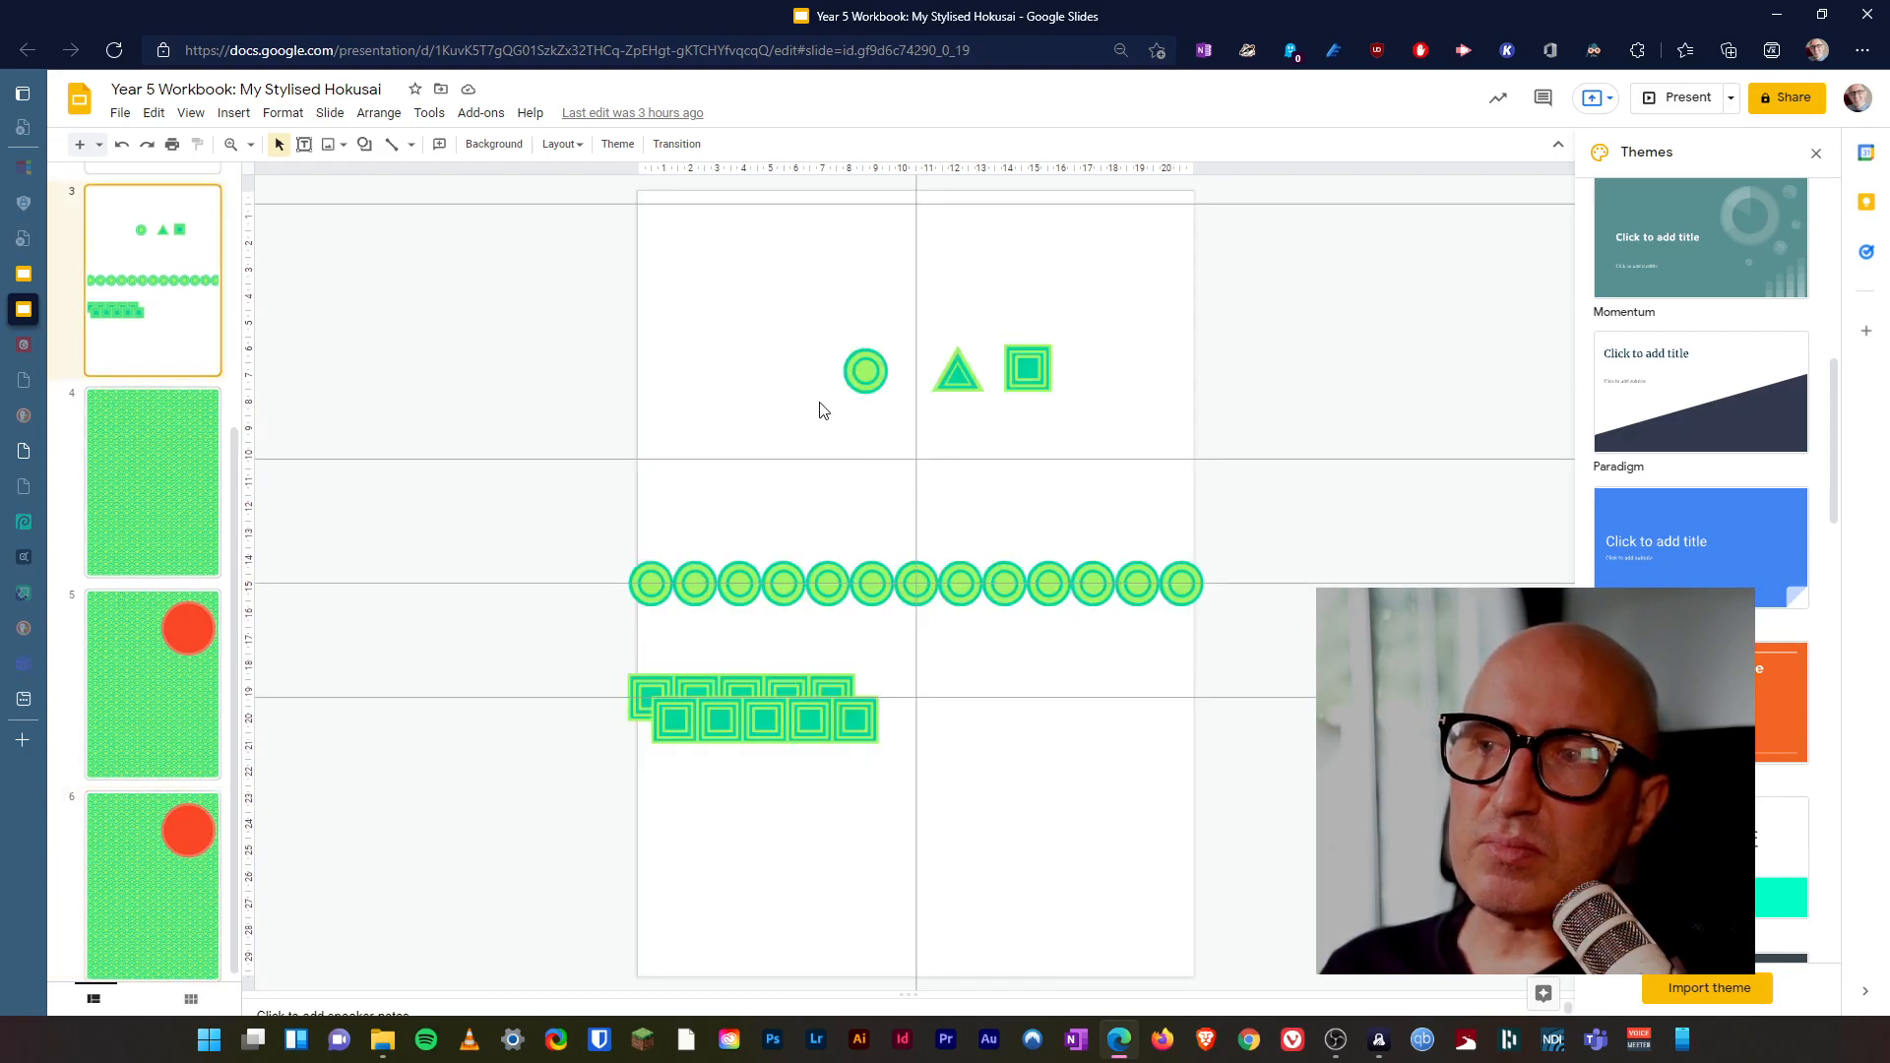
left_click_drag(811, 331, 892, 411)
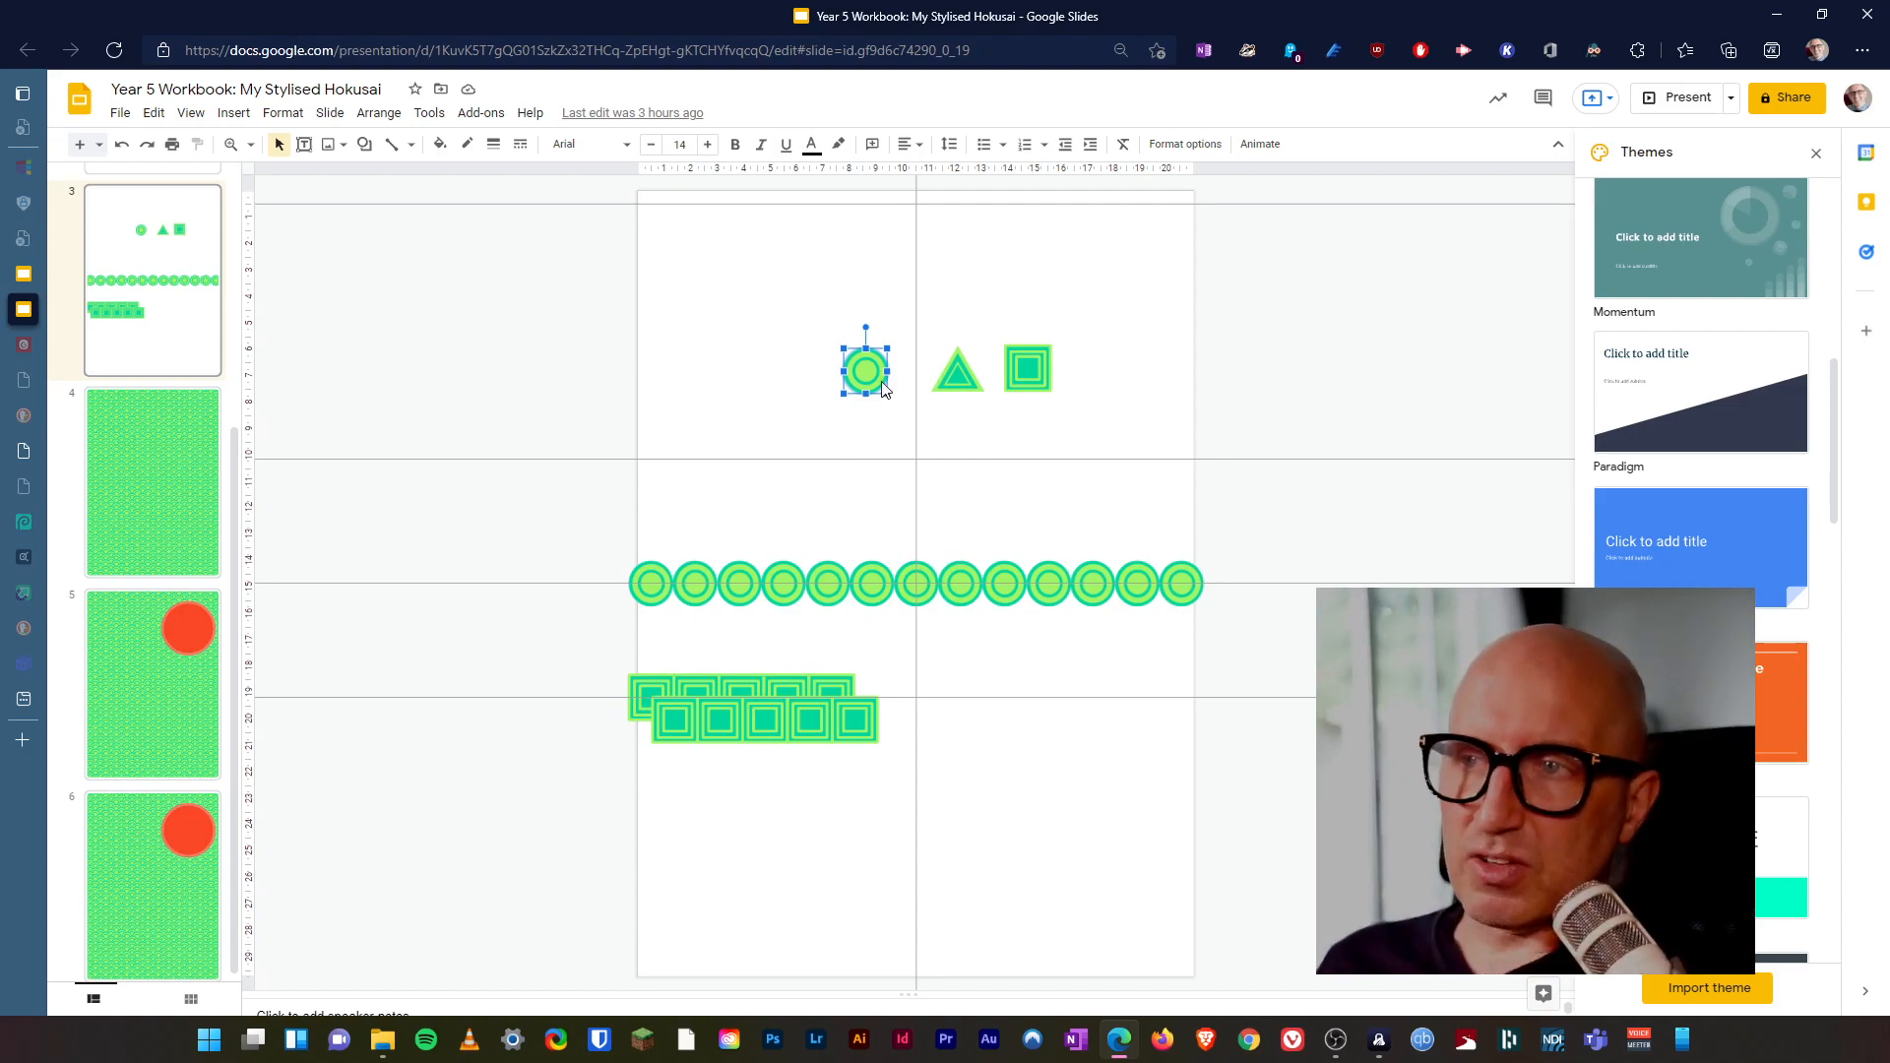
key("ctrl+d")
left_click_drag(872, 382, 874, 828)
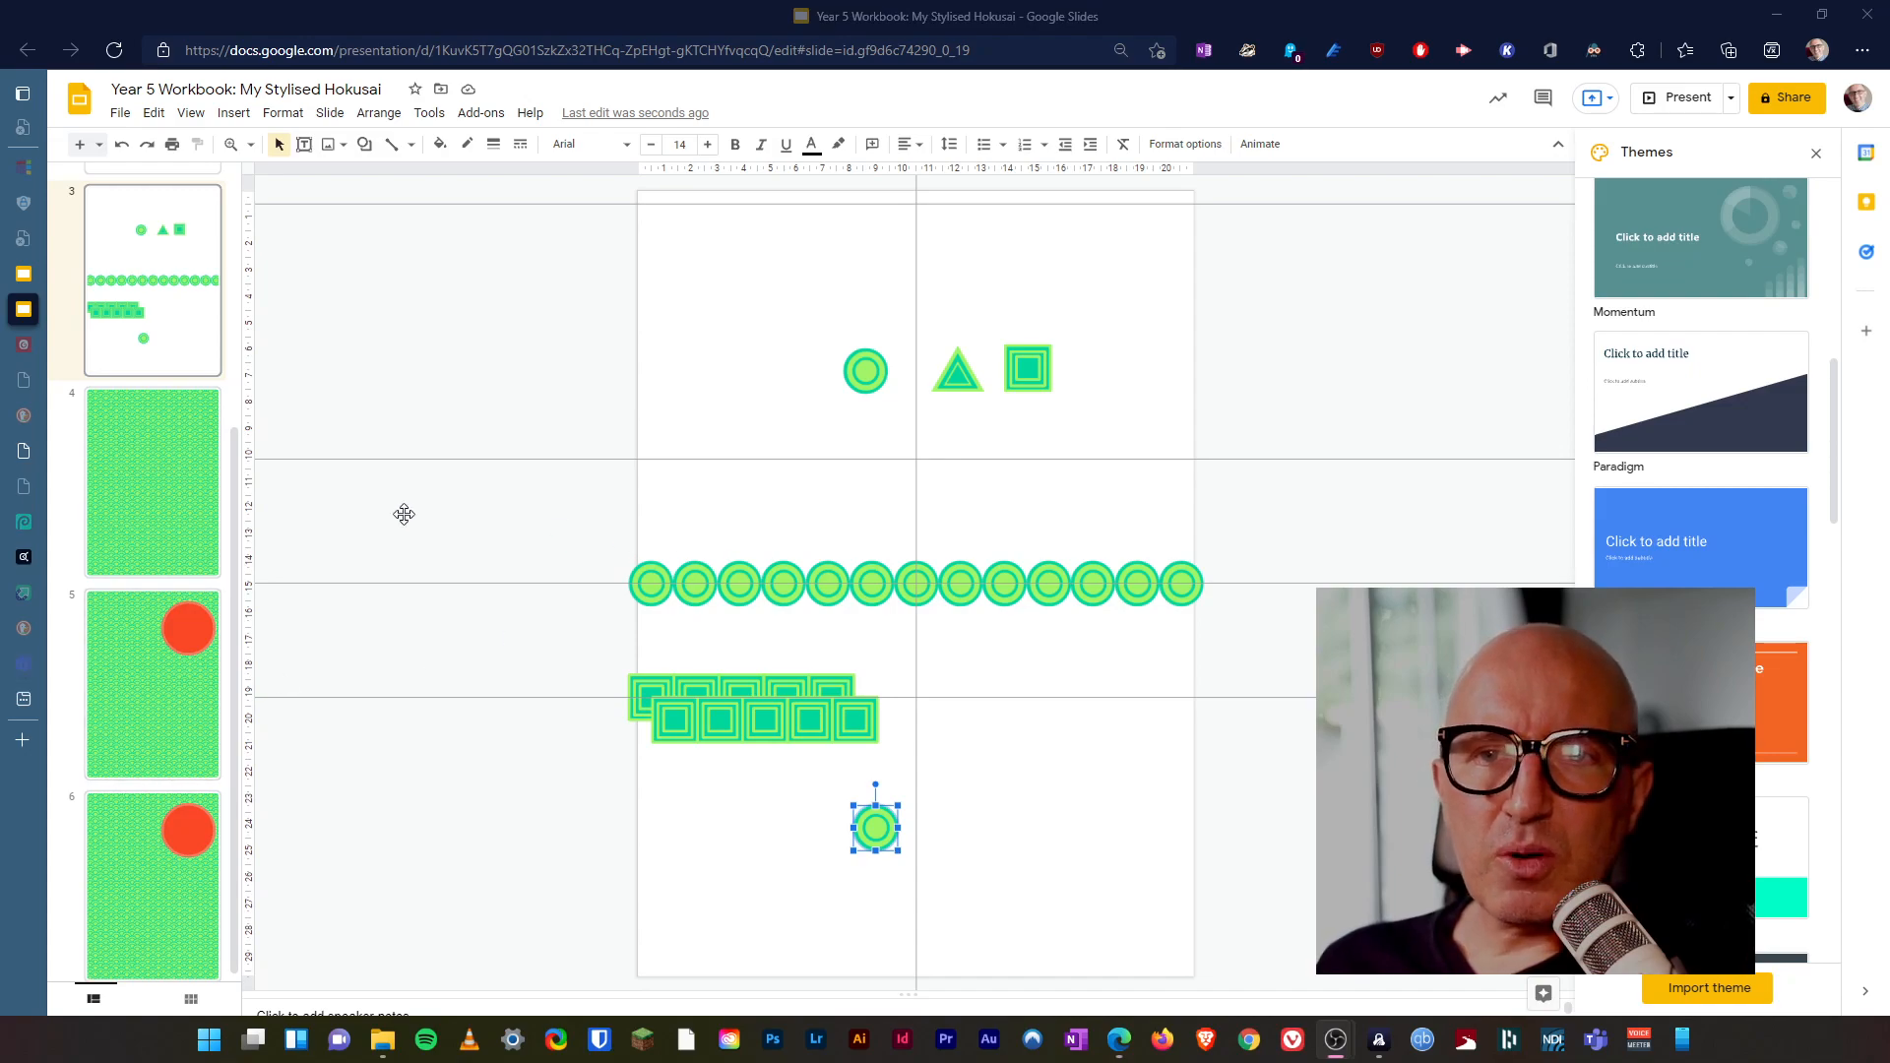
- Look at the palette in Adobe Color and the cloud example in the Teacher Guide, and return to the workbook
left_click(59, 557)
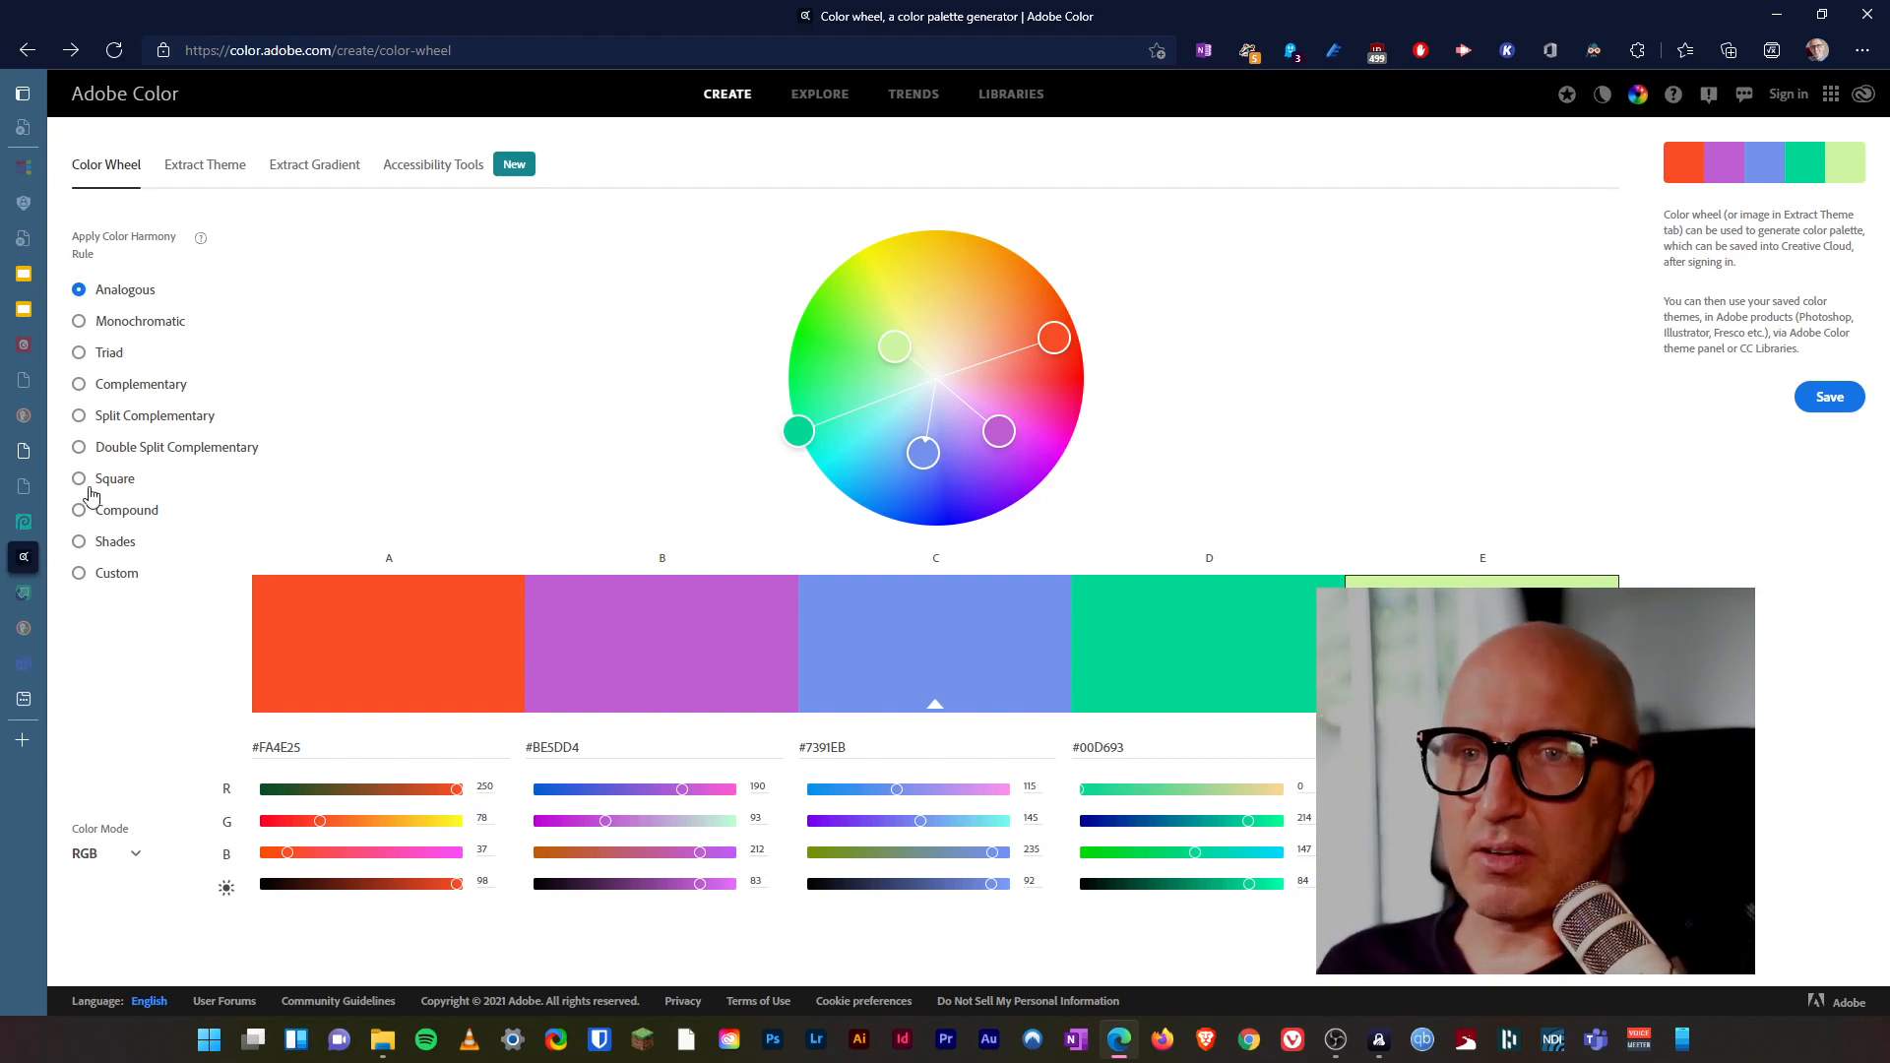
mouse_move(23, 311)
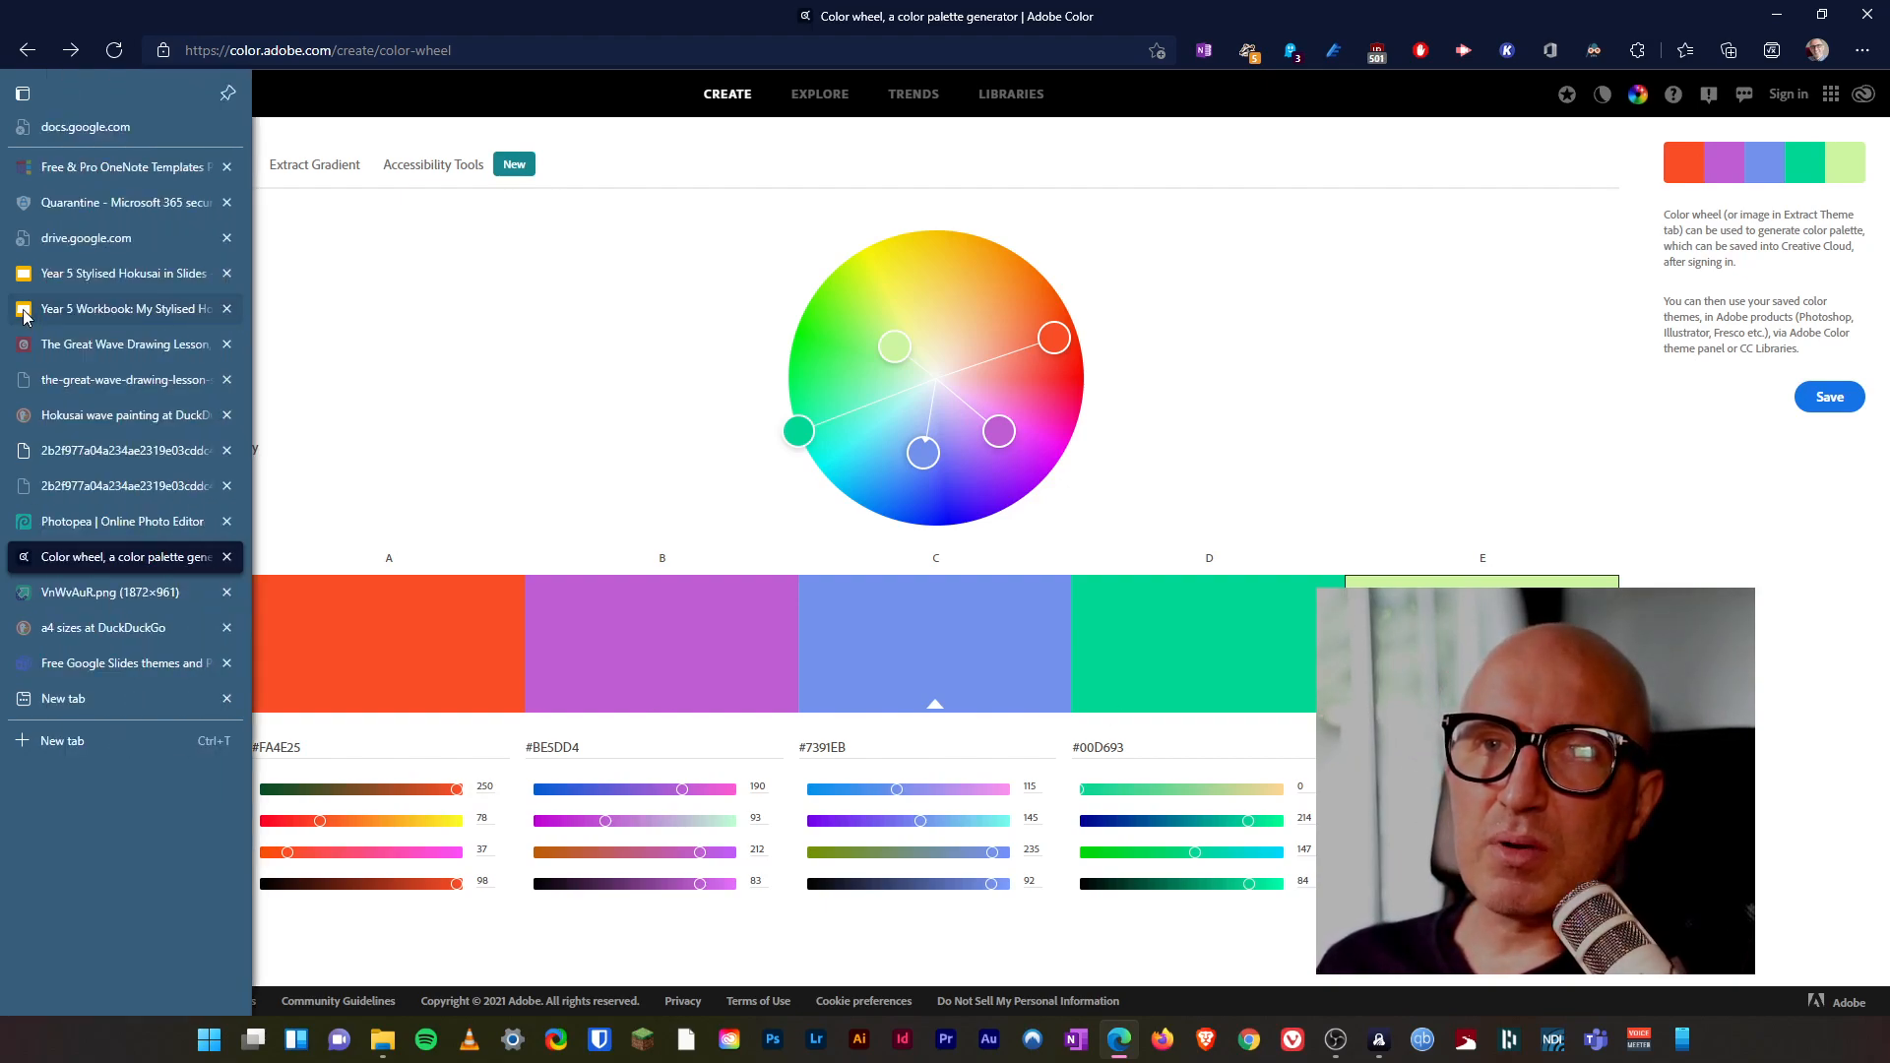
left_click(104, 276)
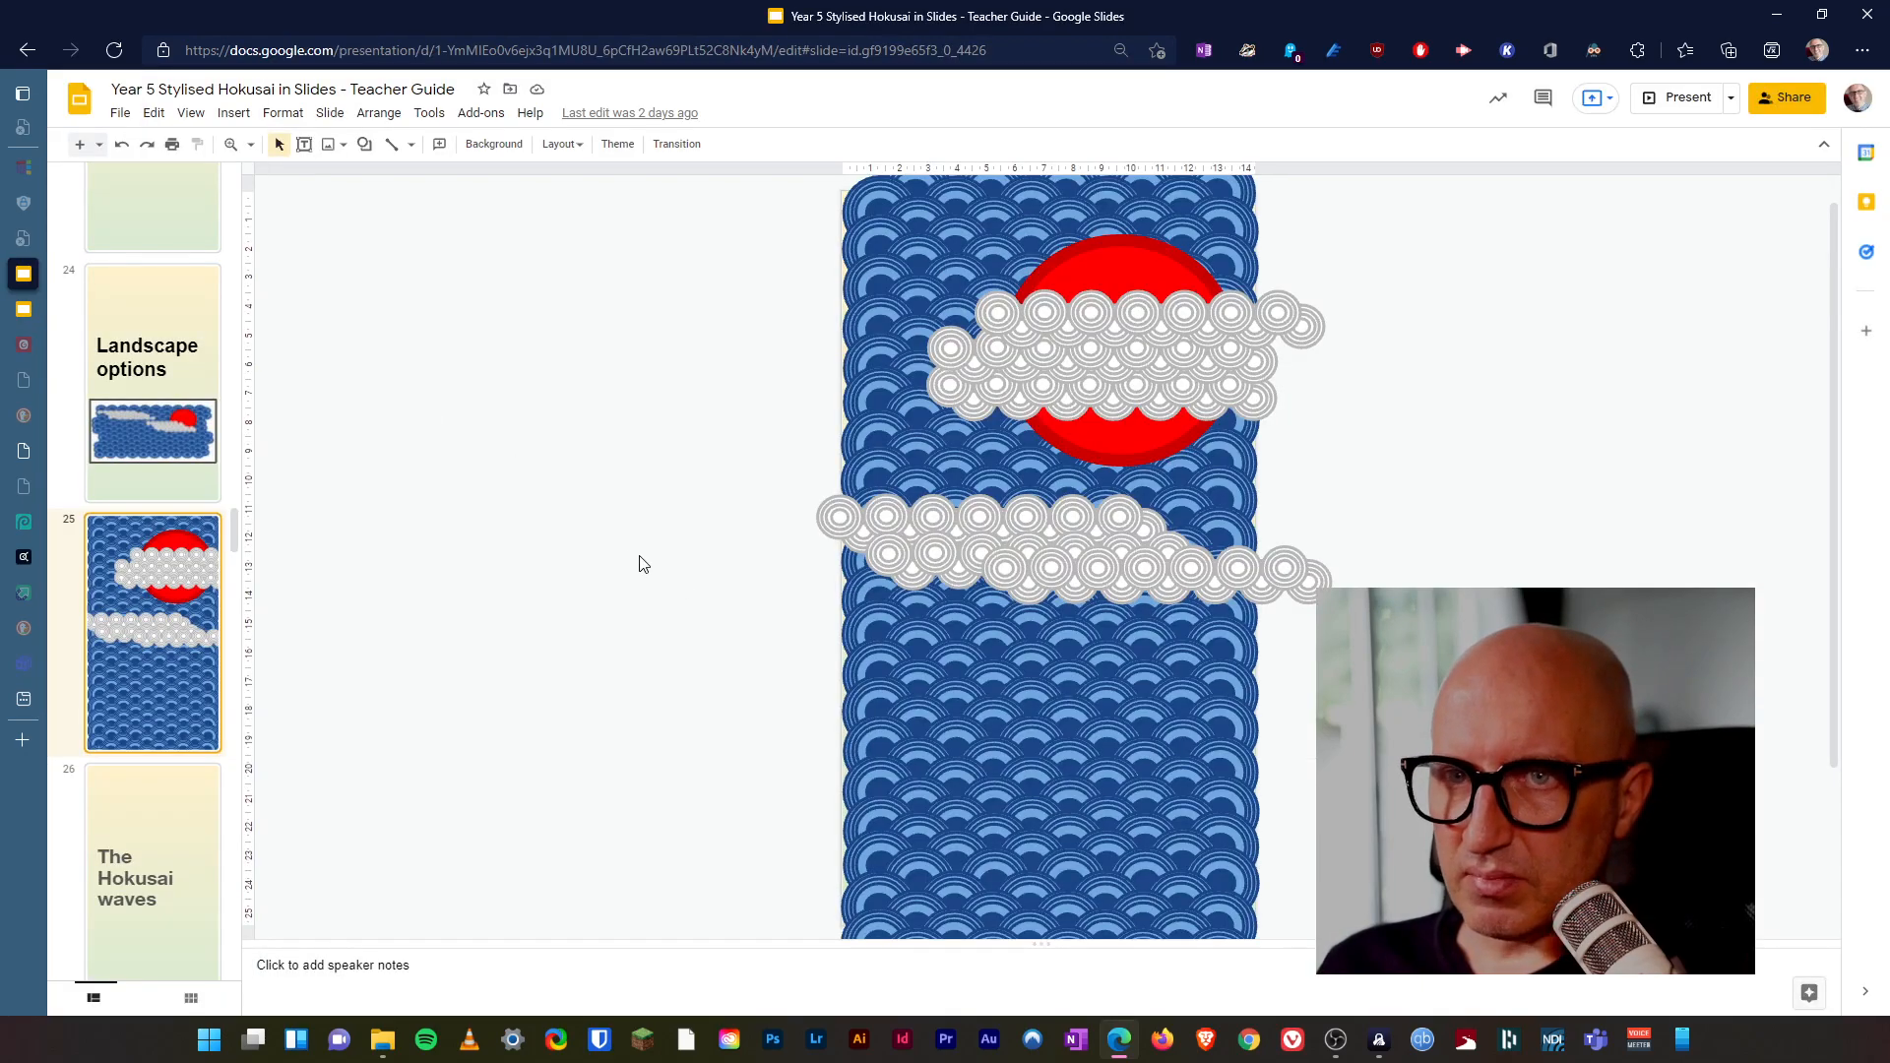
left_click(26, 311)
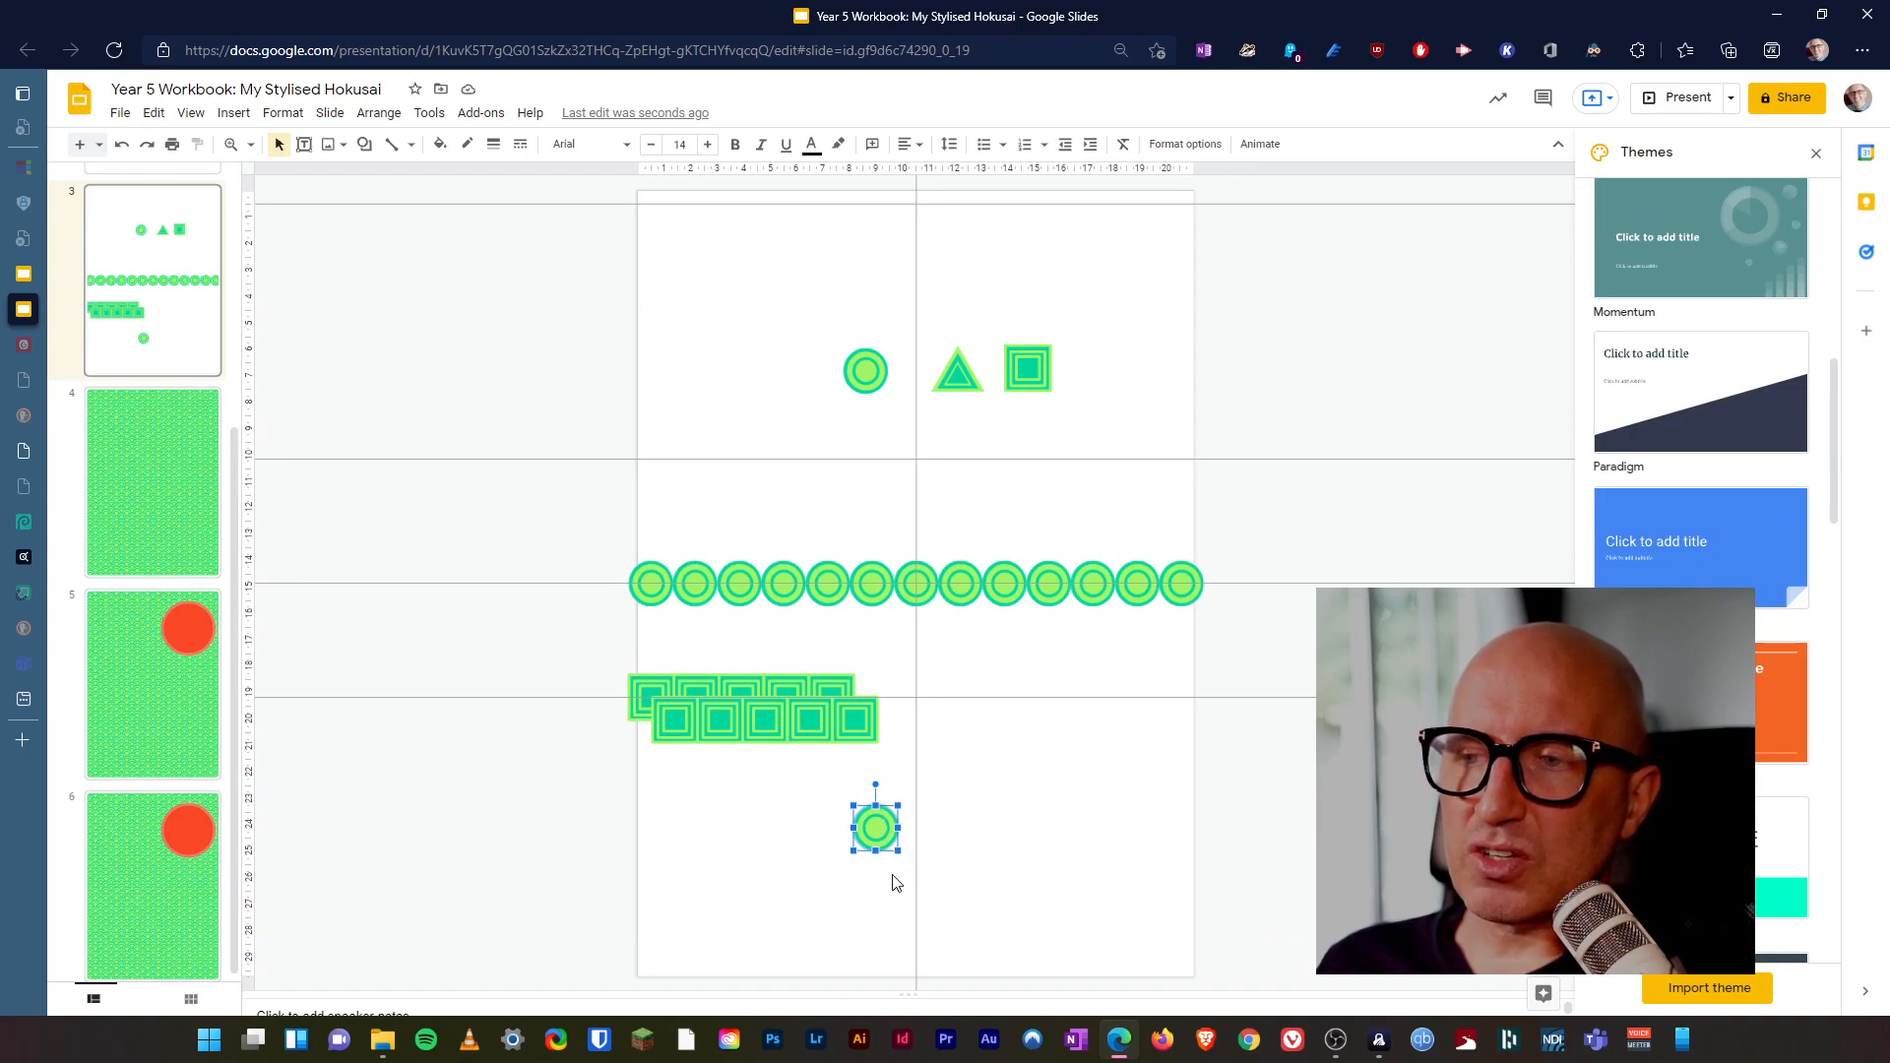
- Ungroup the copied circle motif near the bottom of the slide into its separate circles
left_click(884, 844)
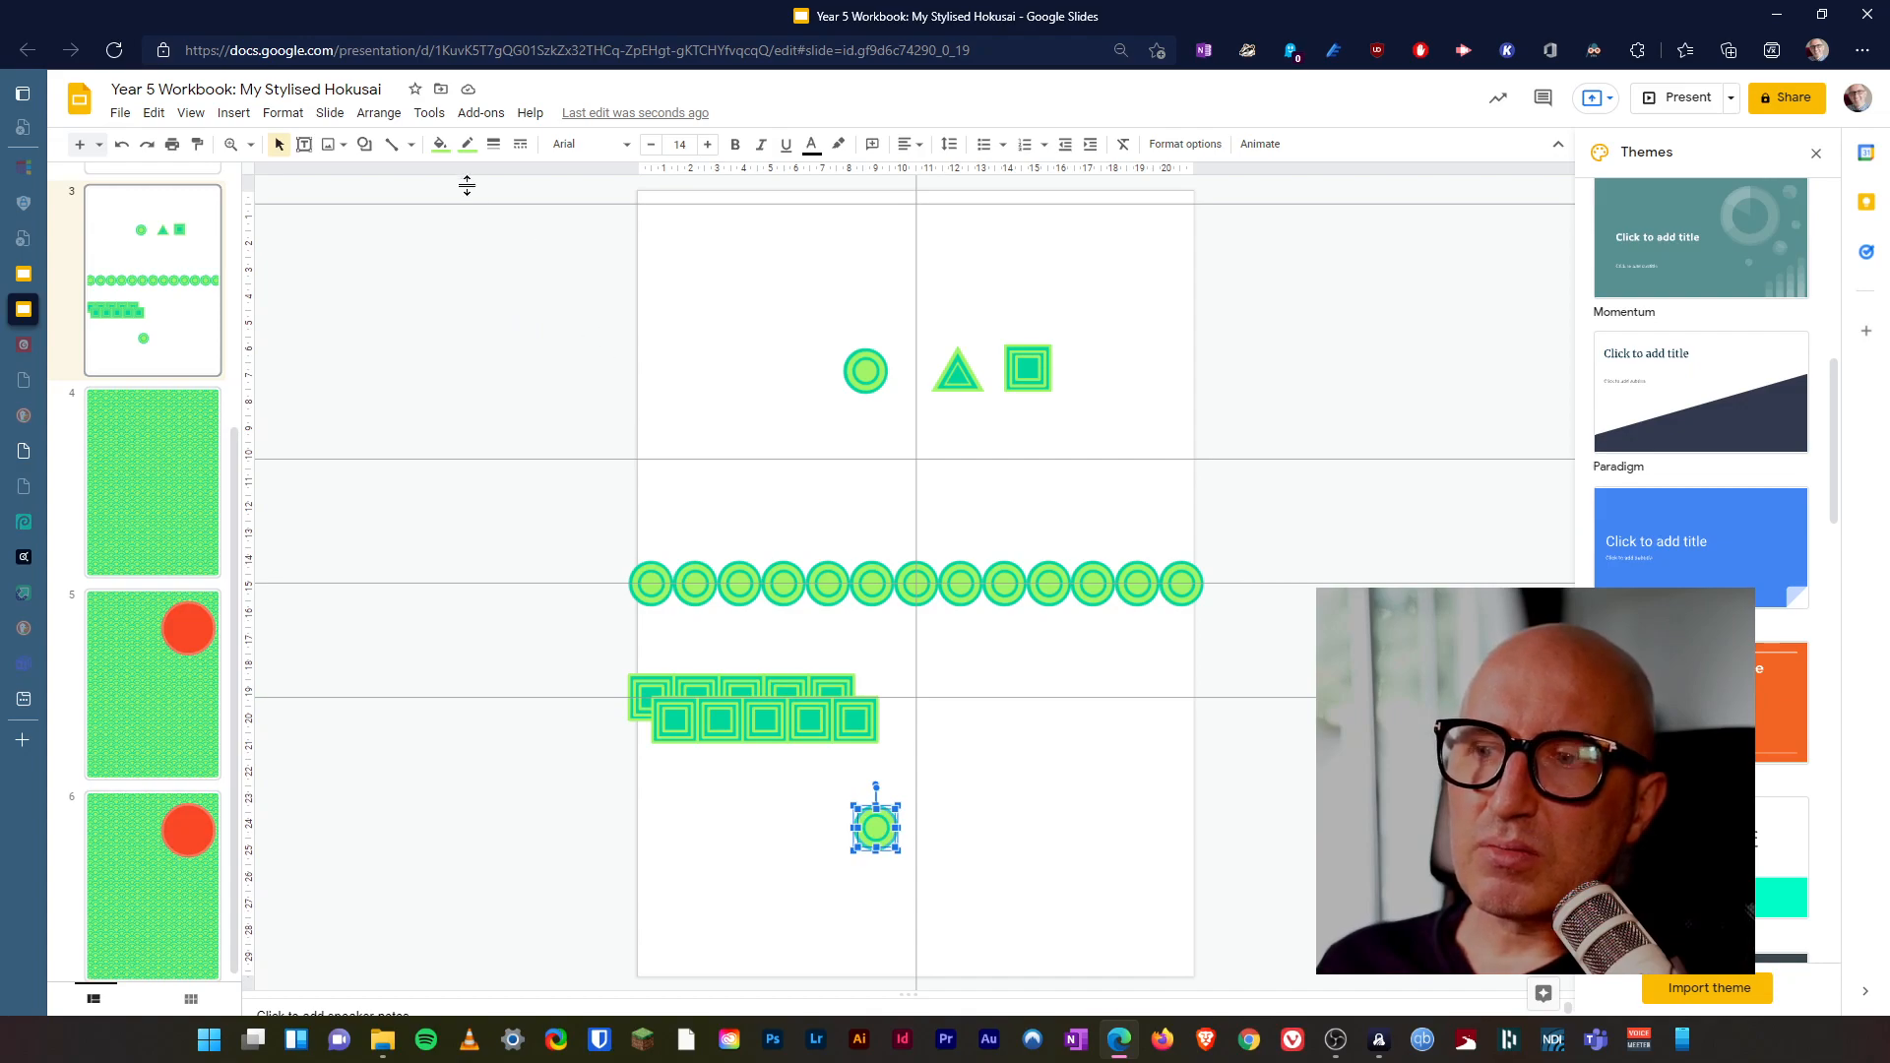
left_click(933, 862)
left_click(878, 832)
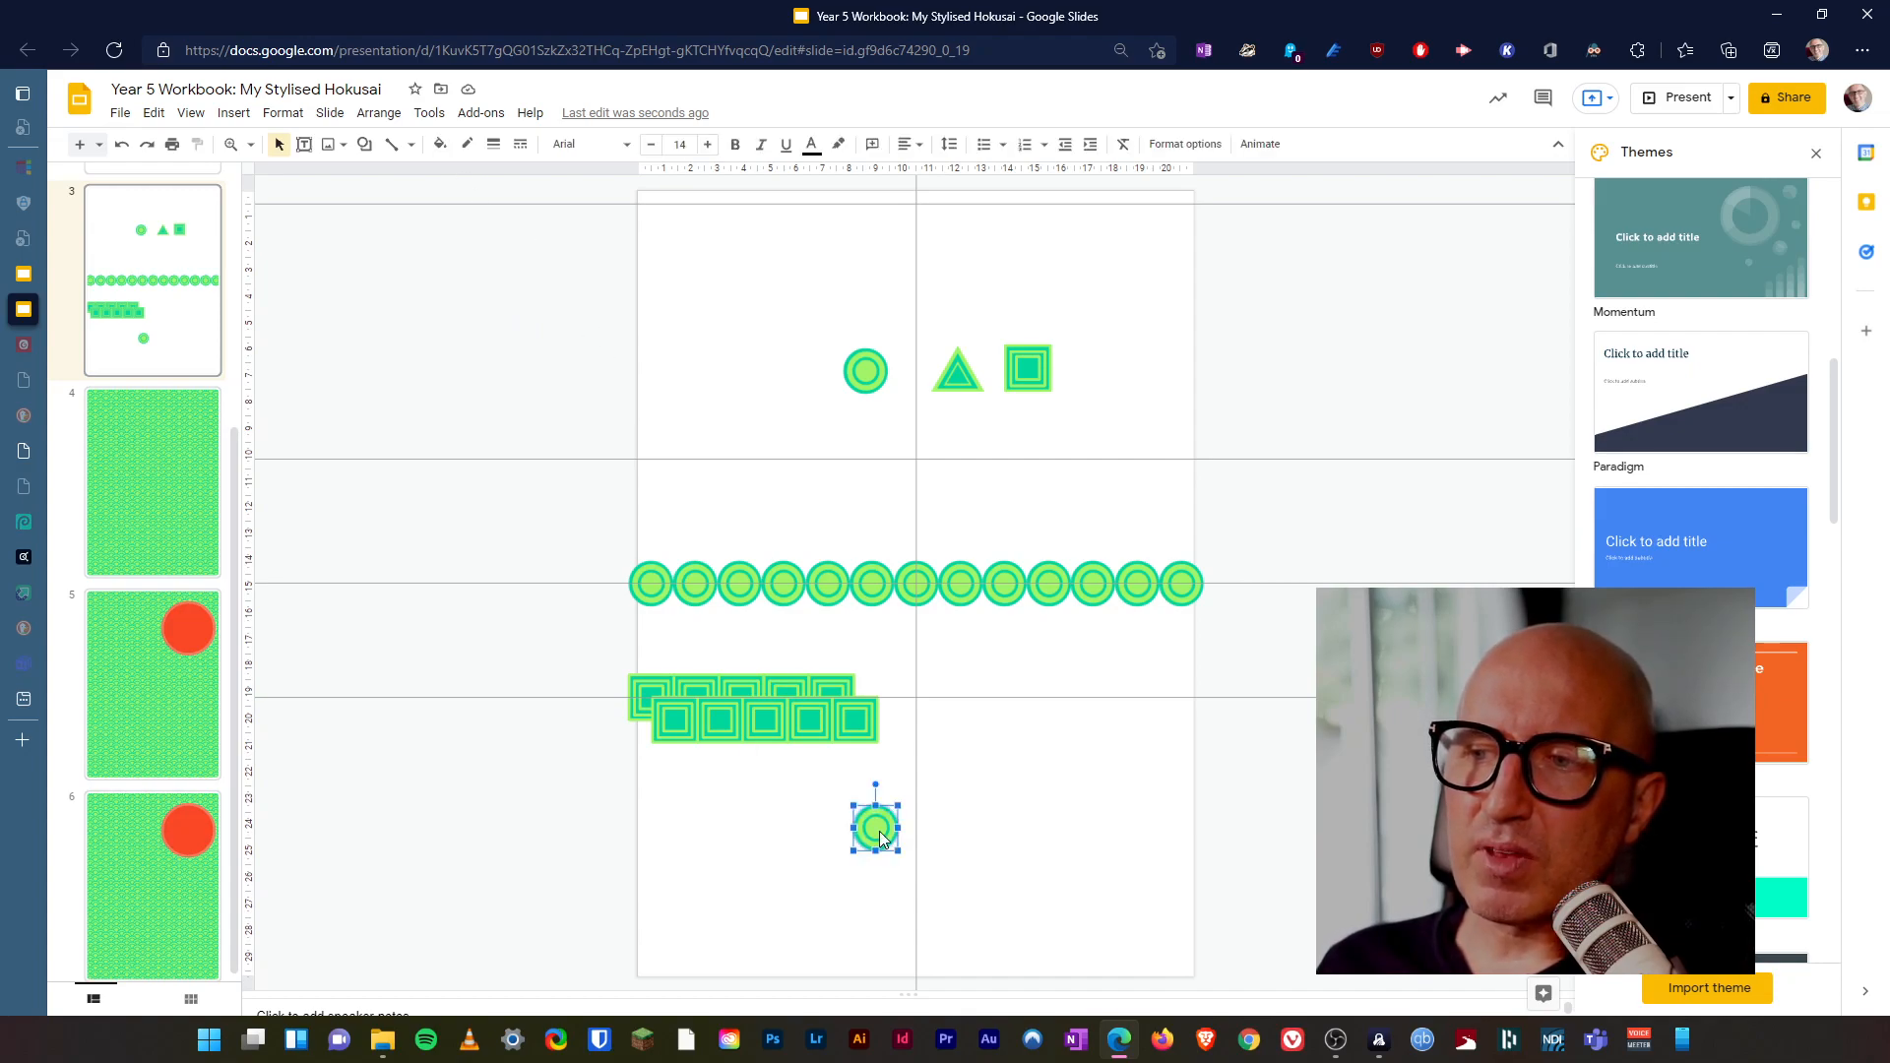
left_click(878, 831)
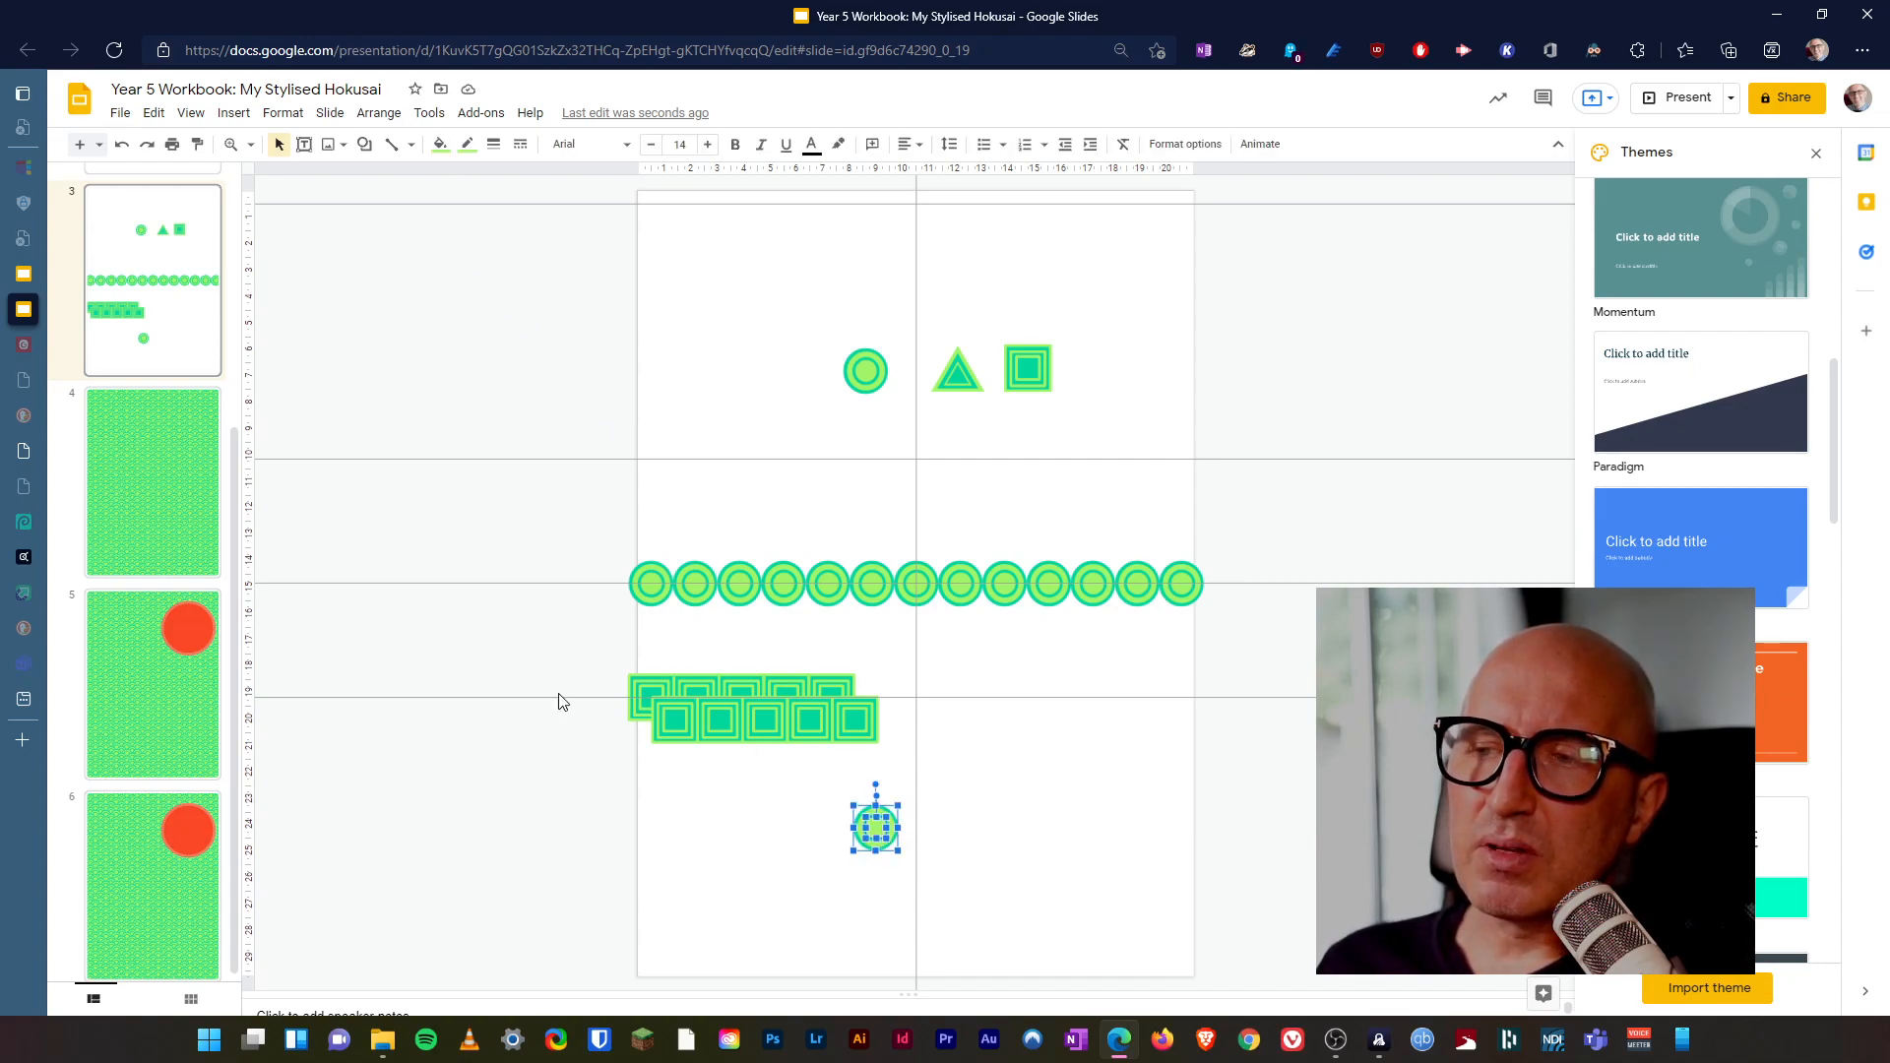
left_click(949, 877)
left_click_drag(935, 785, 827, 911)
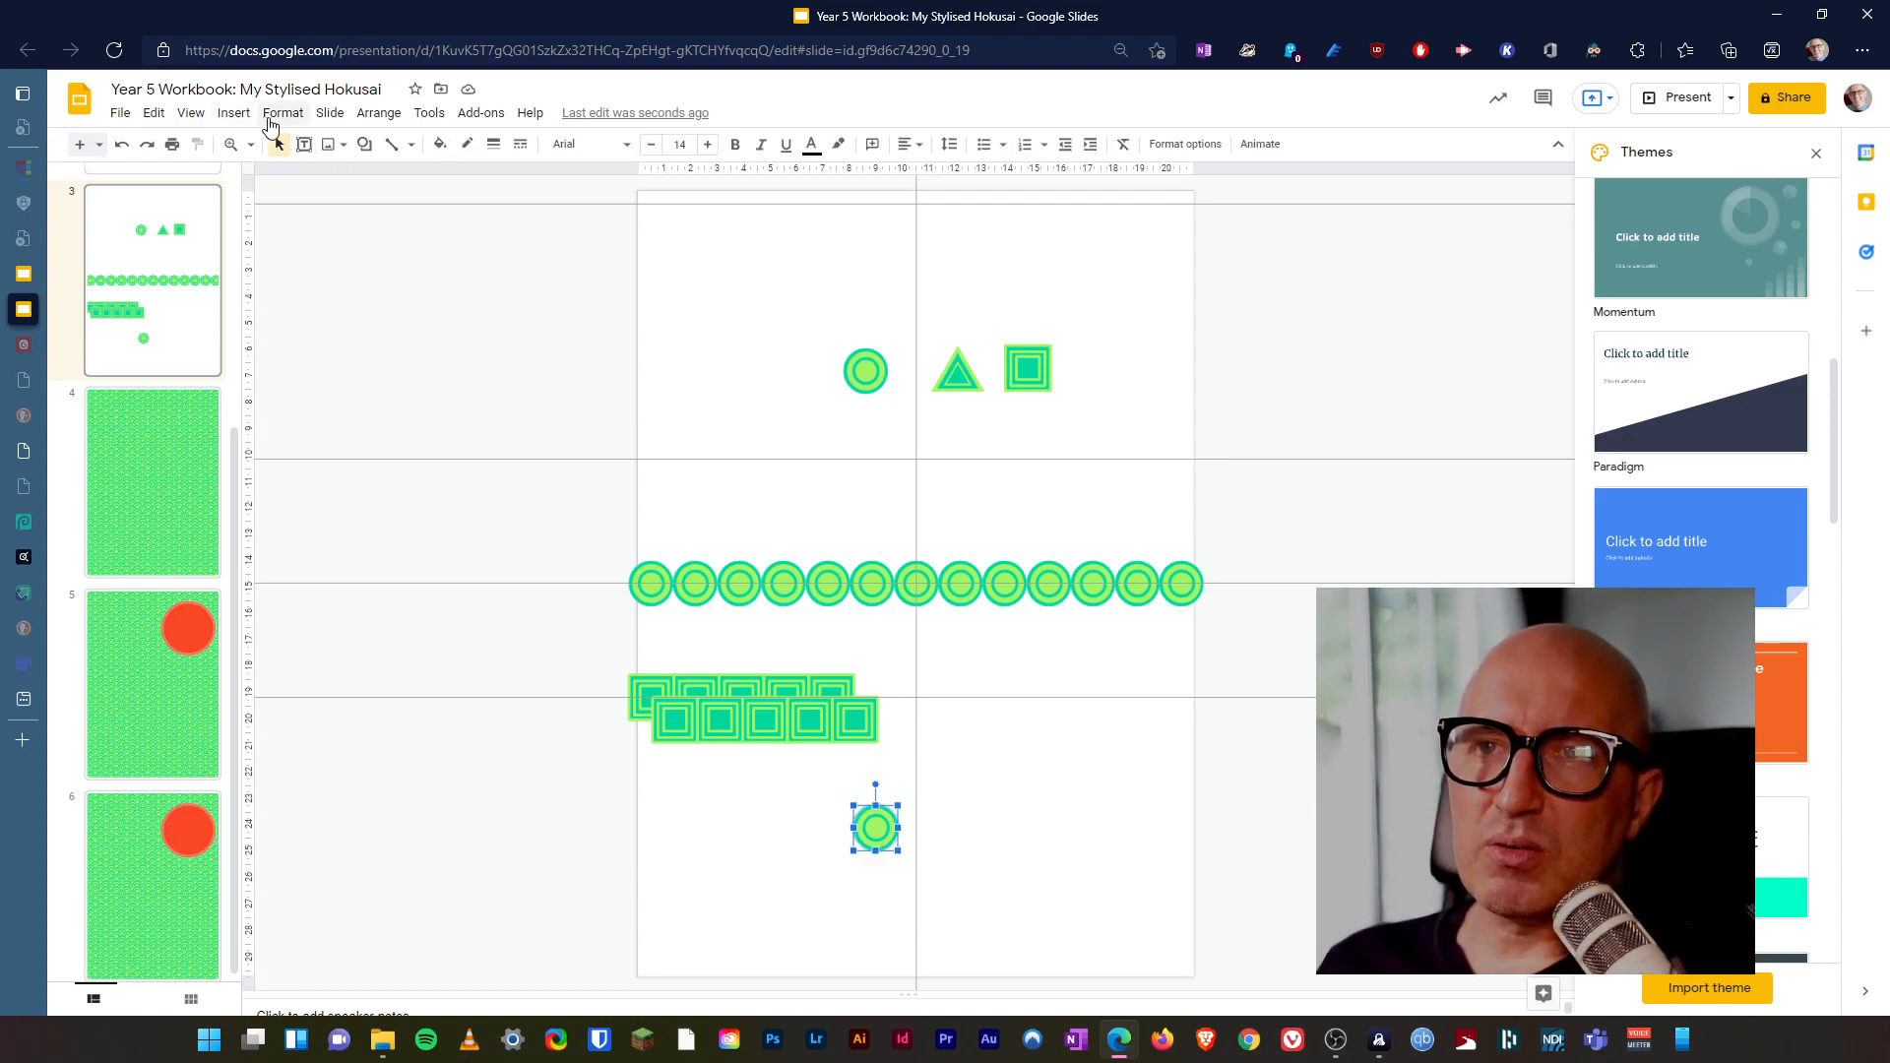
left_click(366, 116)
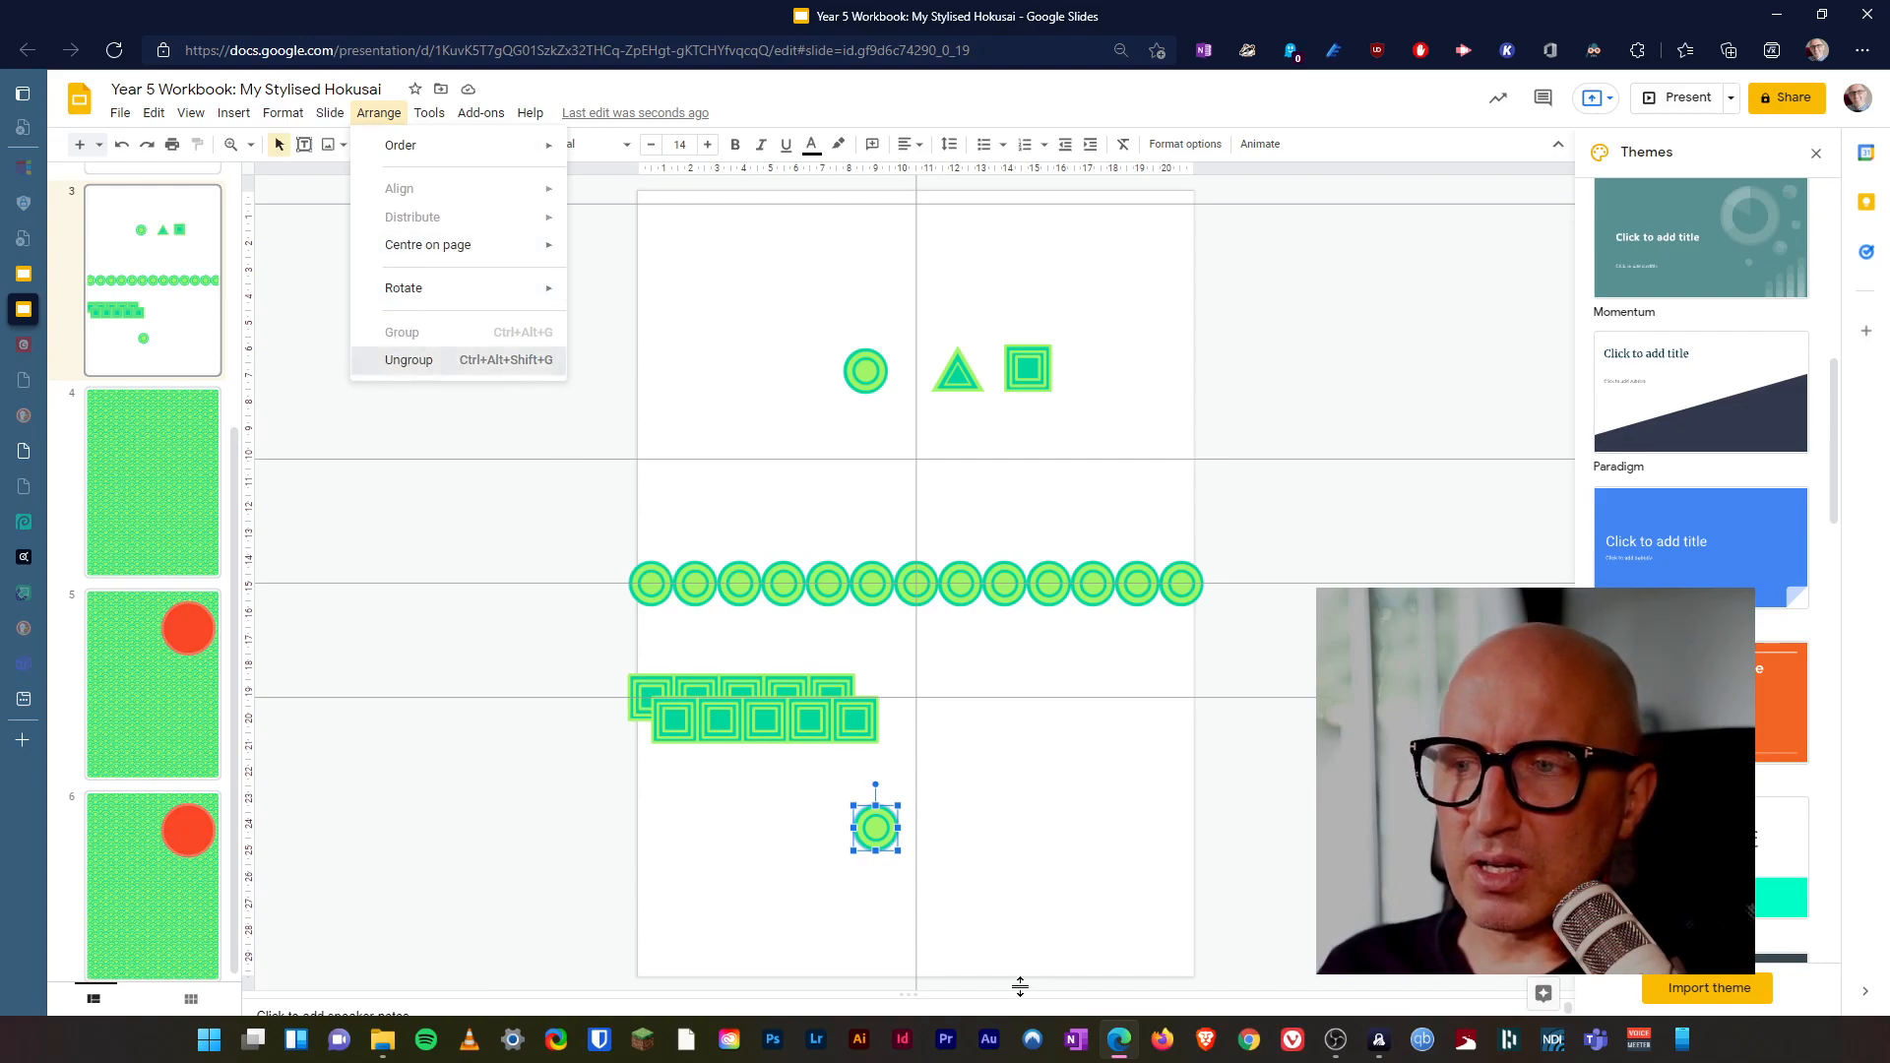
left_click(409, 360)
- Fill the outermost circle of the ungrouped motif with the custom colour #CDF5A0
left_click(233, 146)
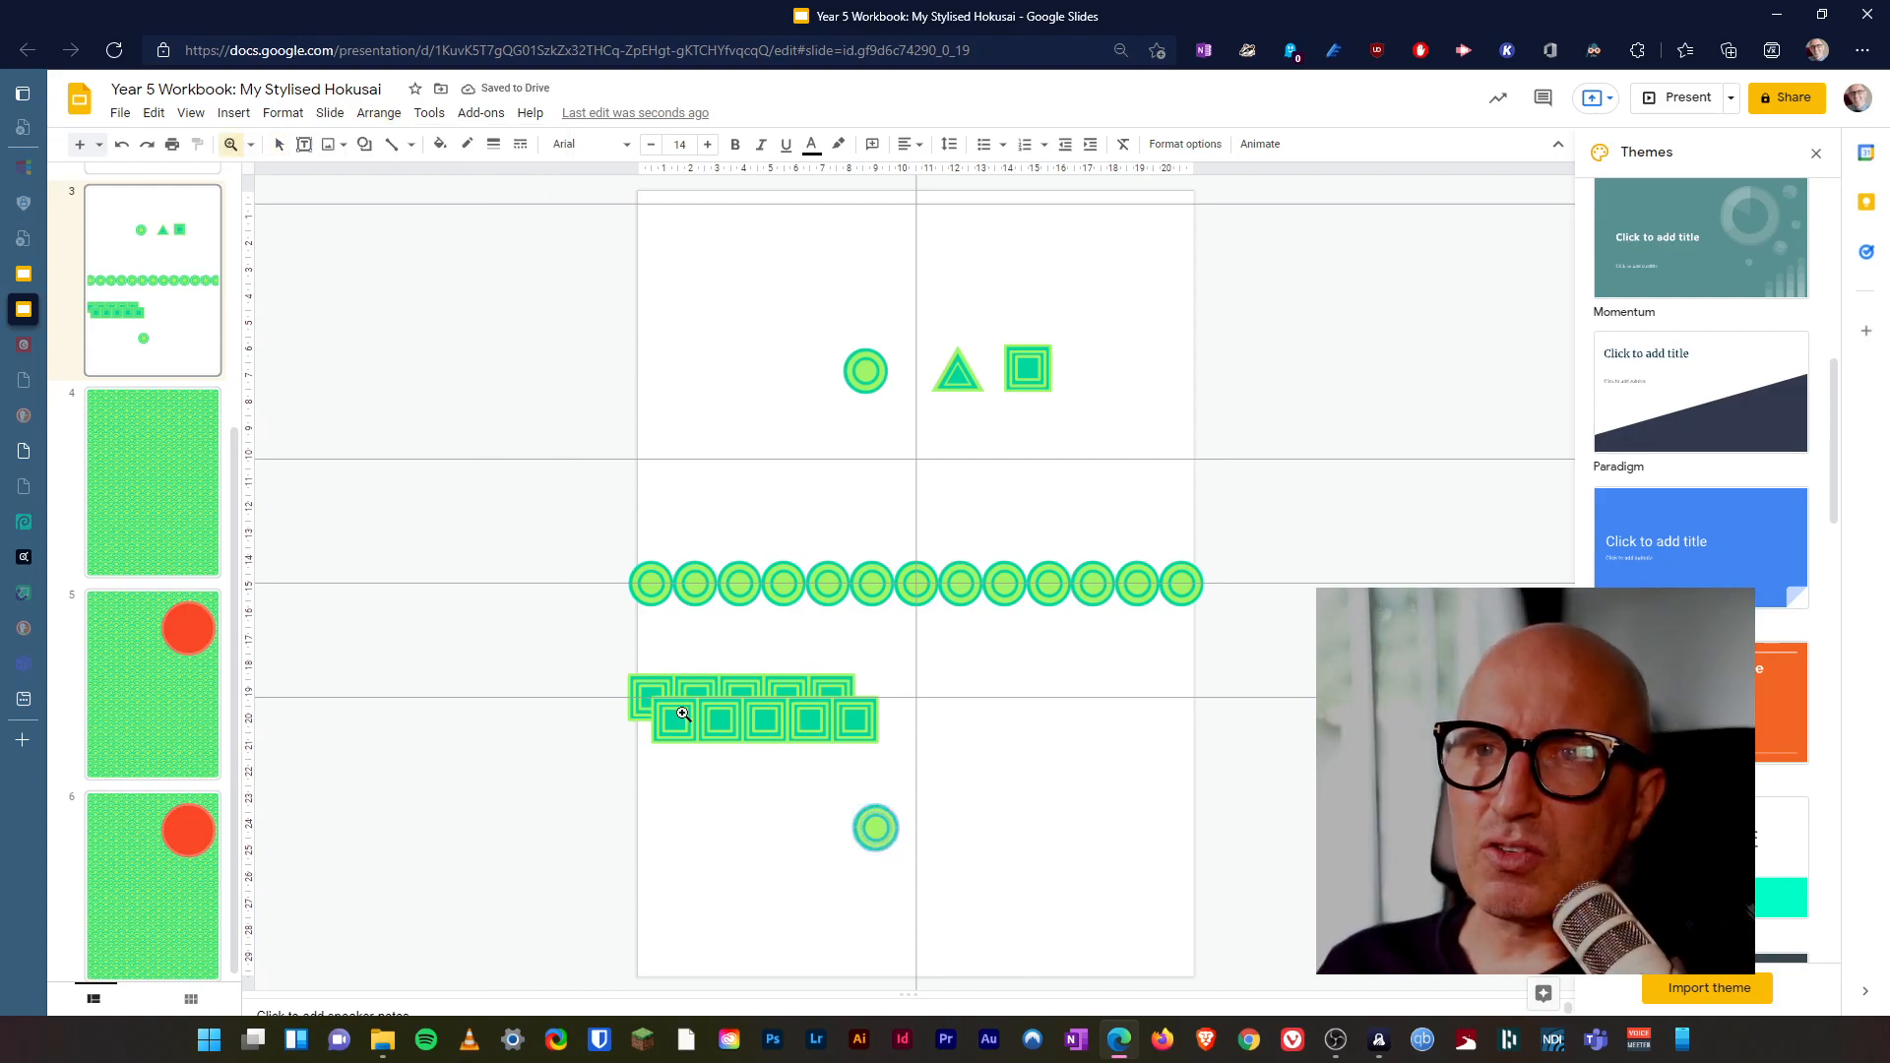
left_click(900, 862)
left_click(882, 852)
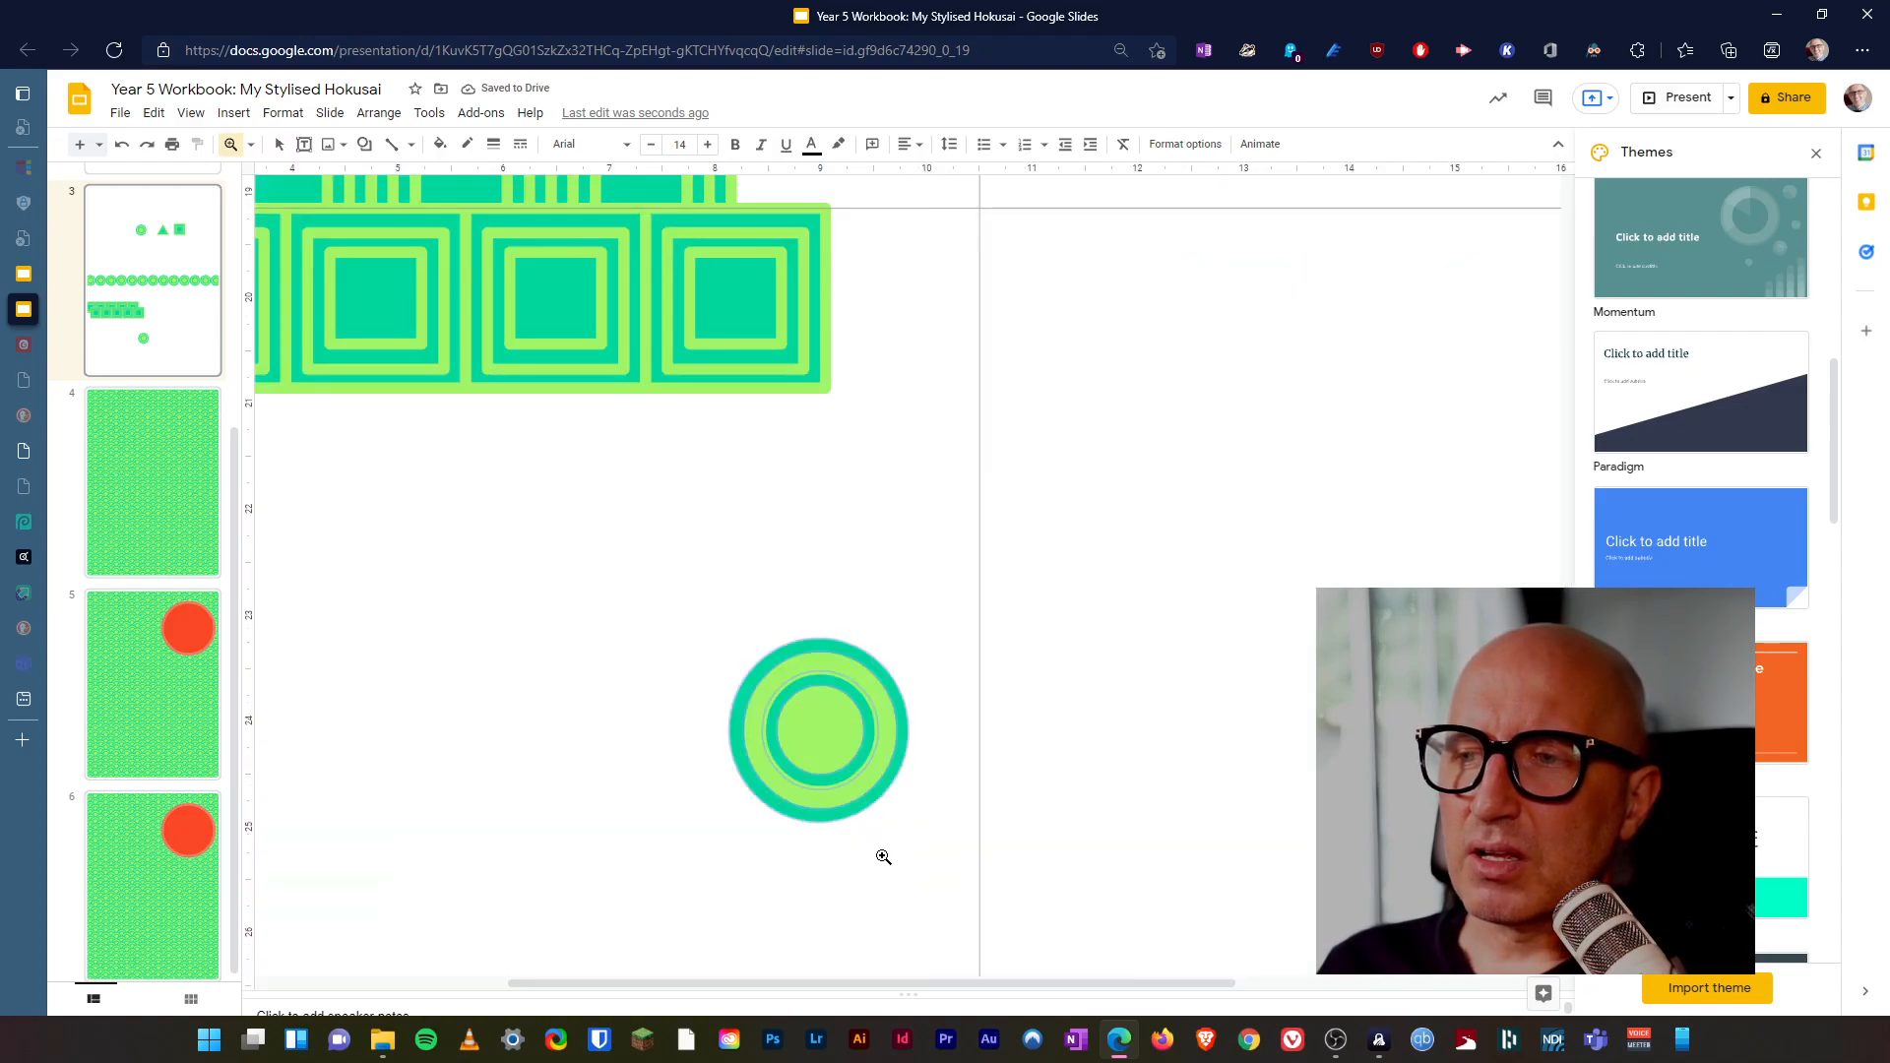
left_click(869, 852)
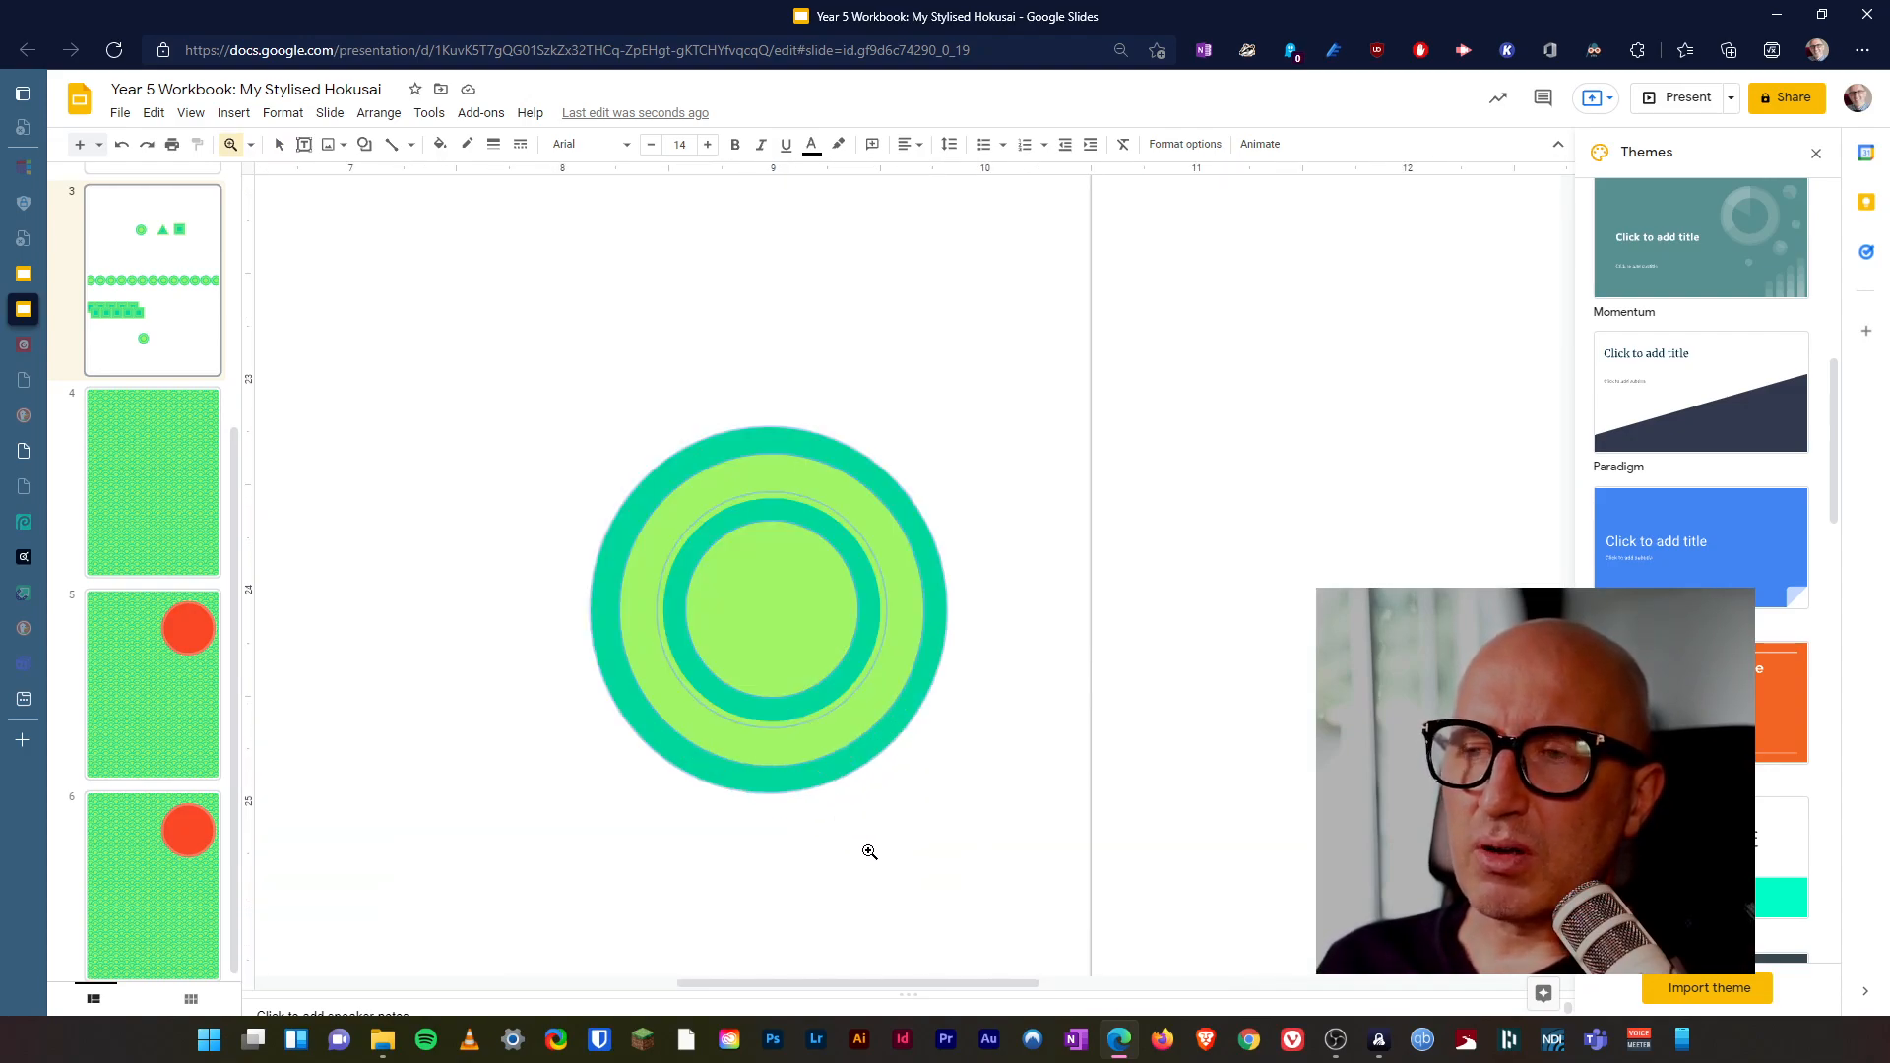
left_click(278, 145)
left_click(1089, 640)
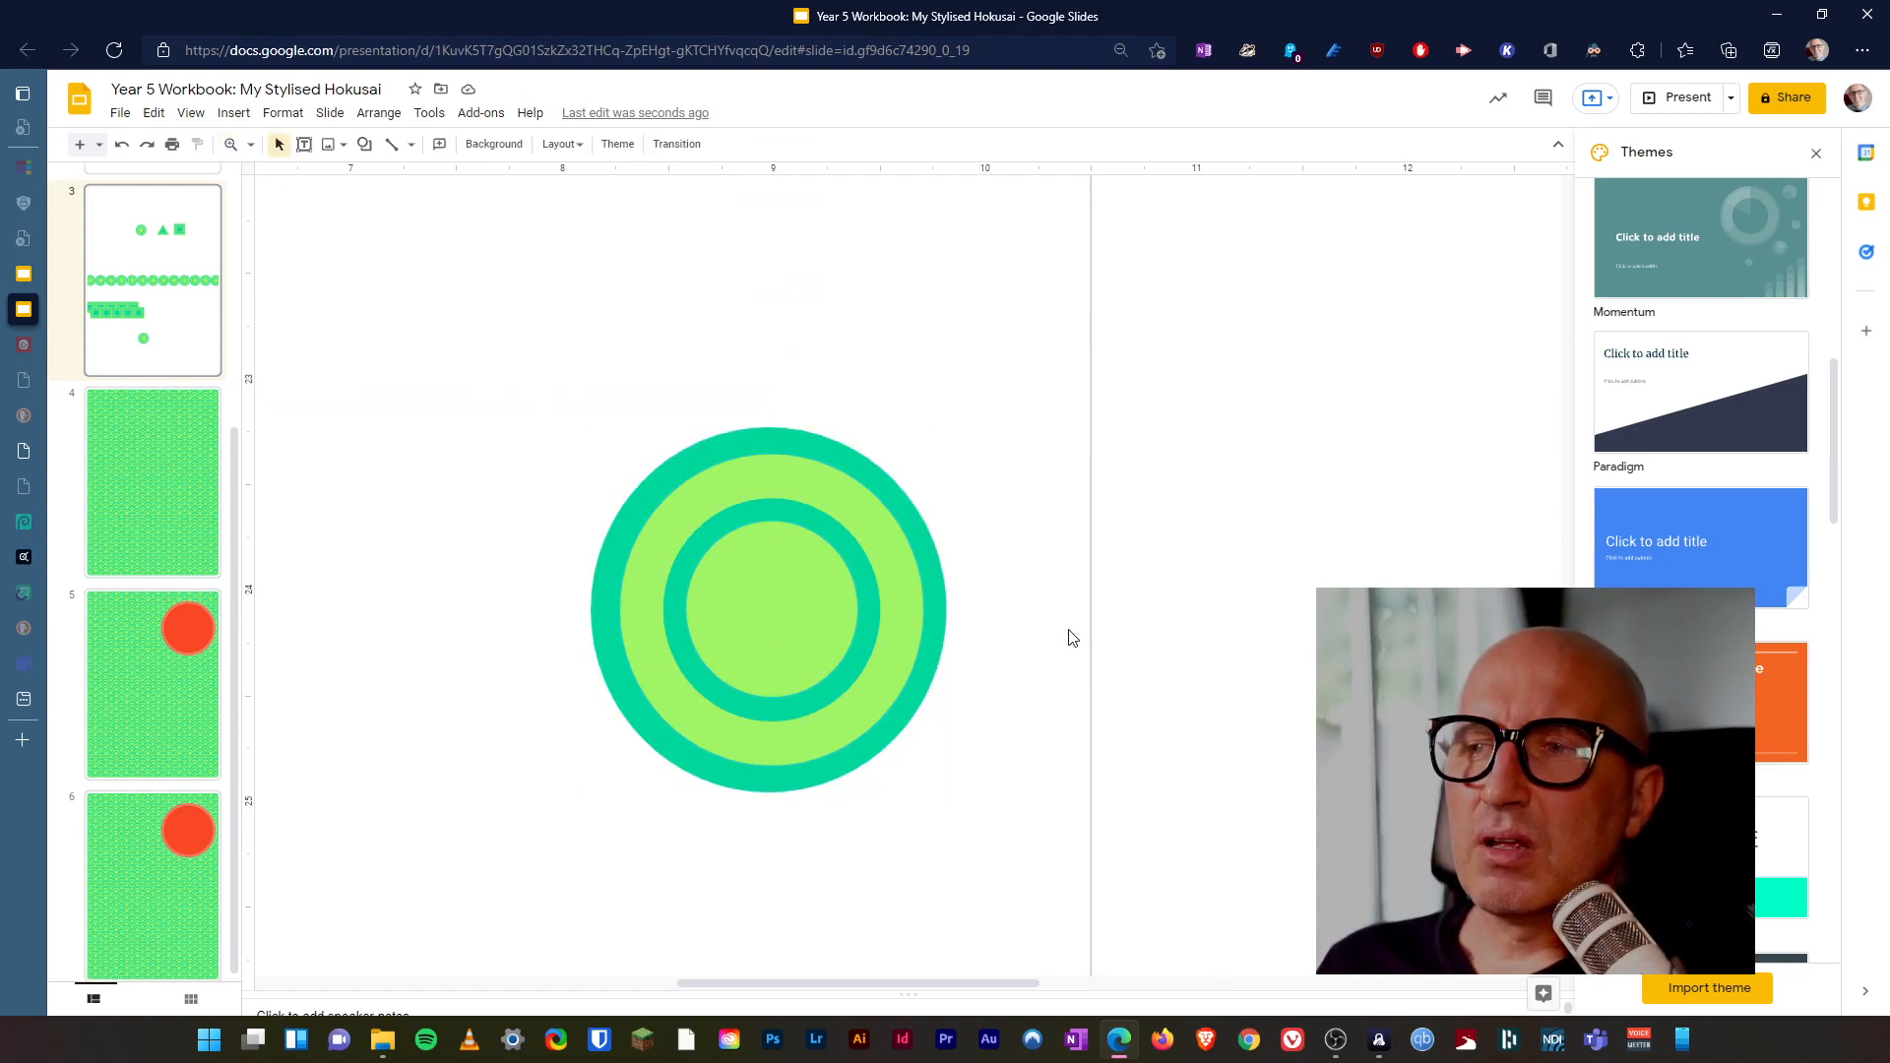
left_click(943, 632)
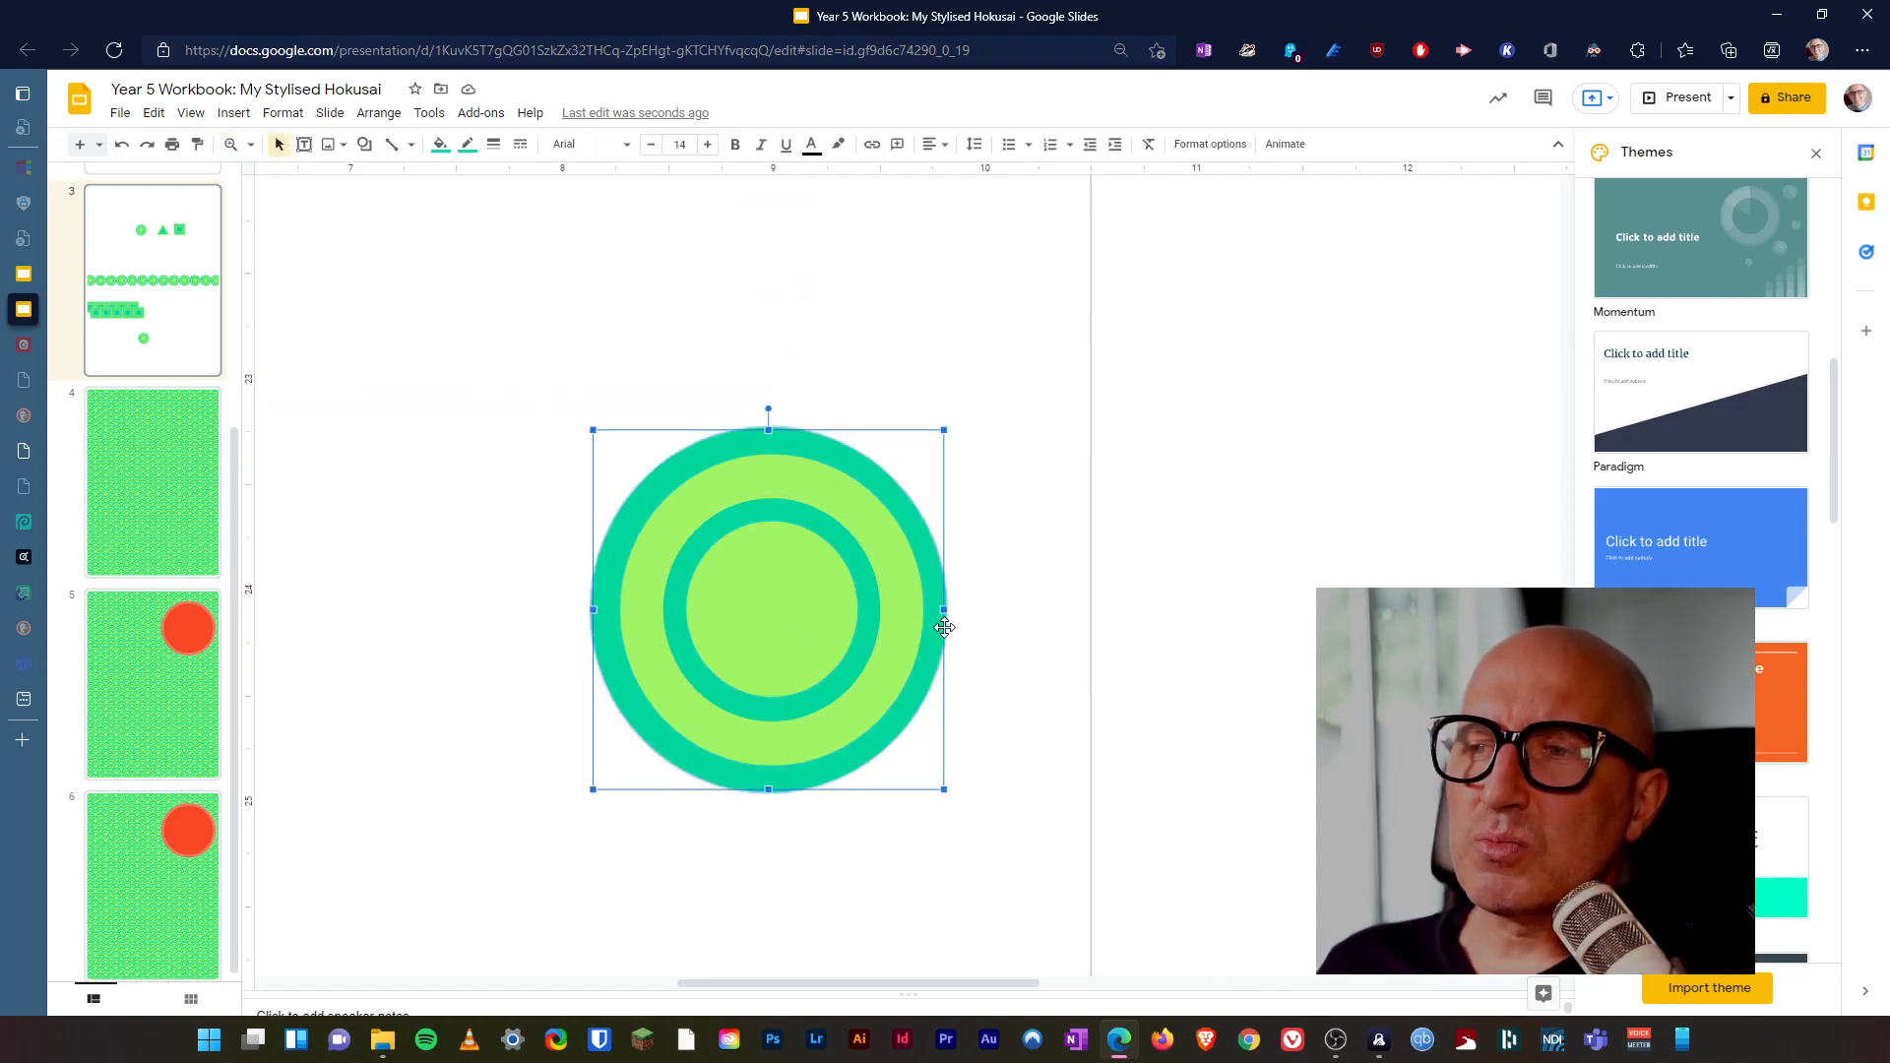
left_click(440, 145)
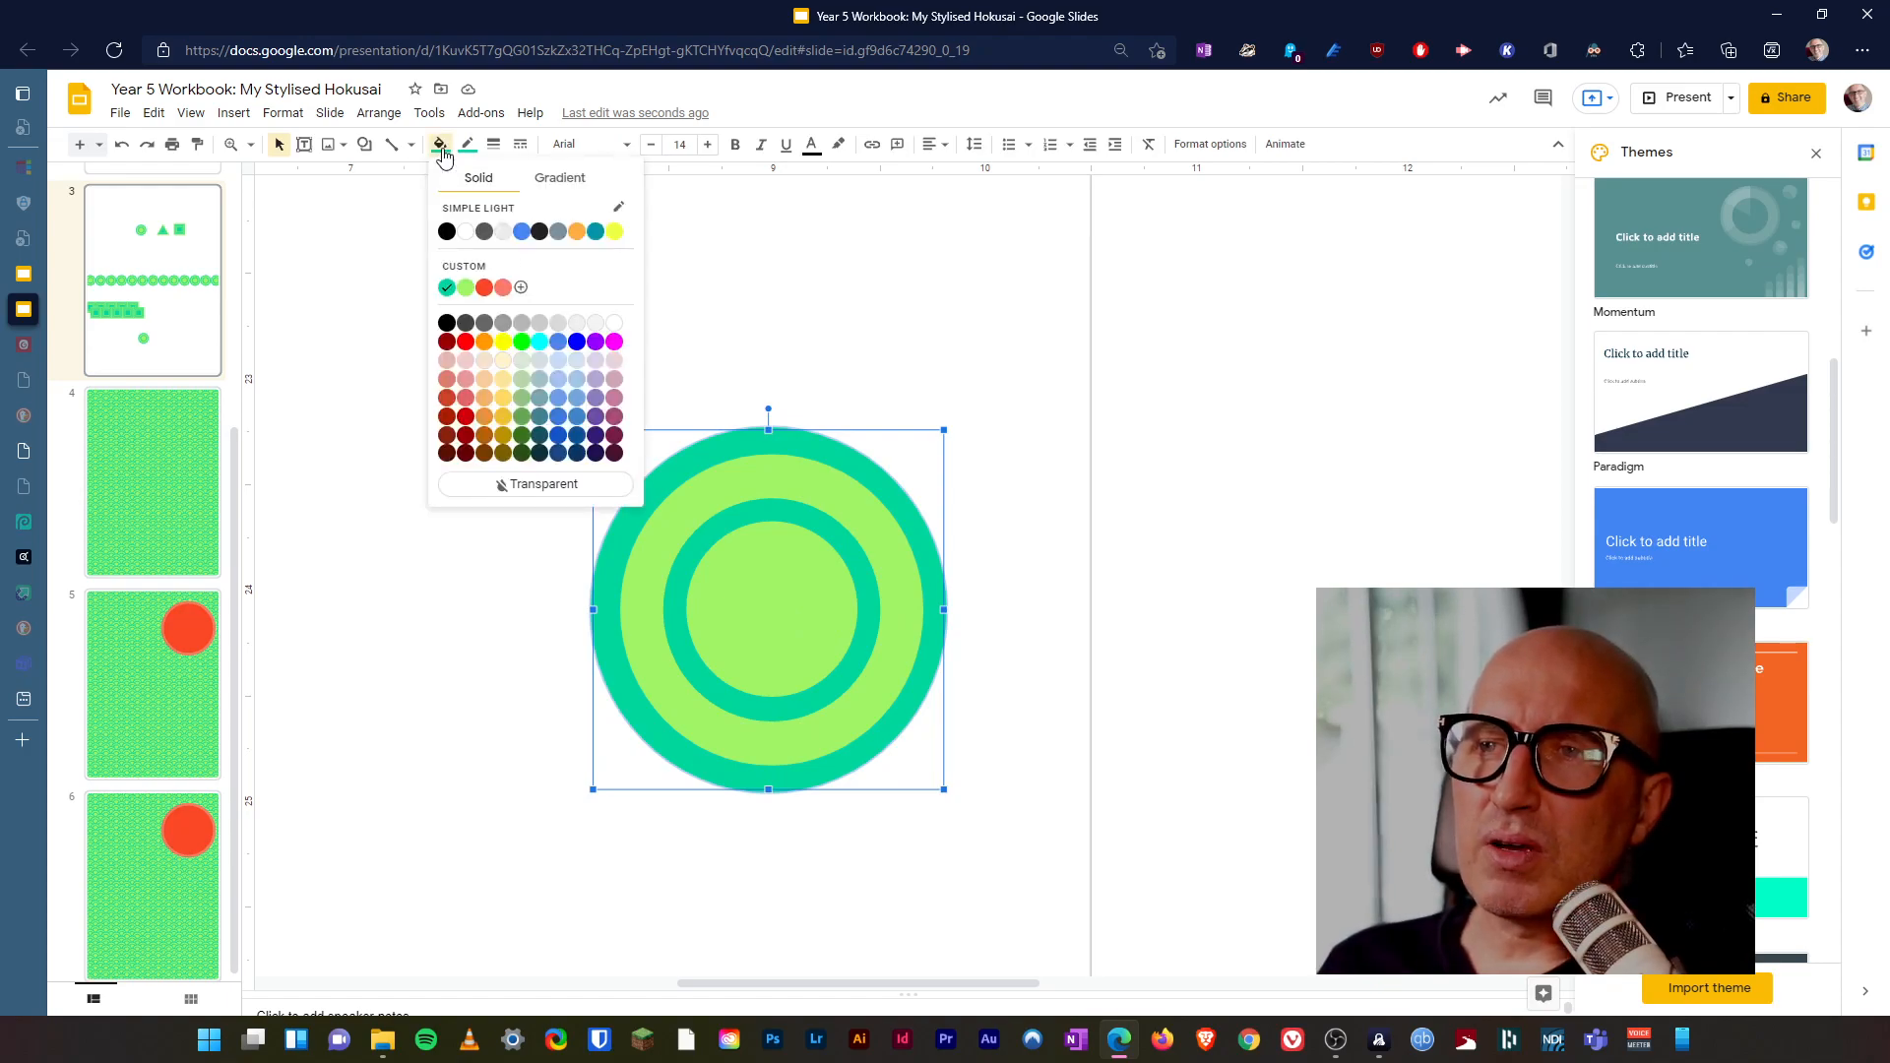
left_click(521, 286)
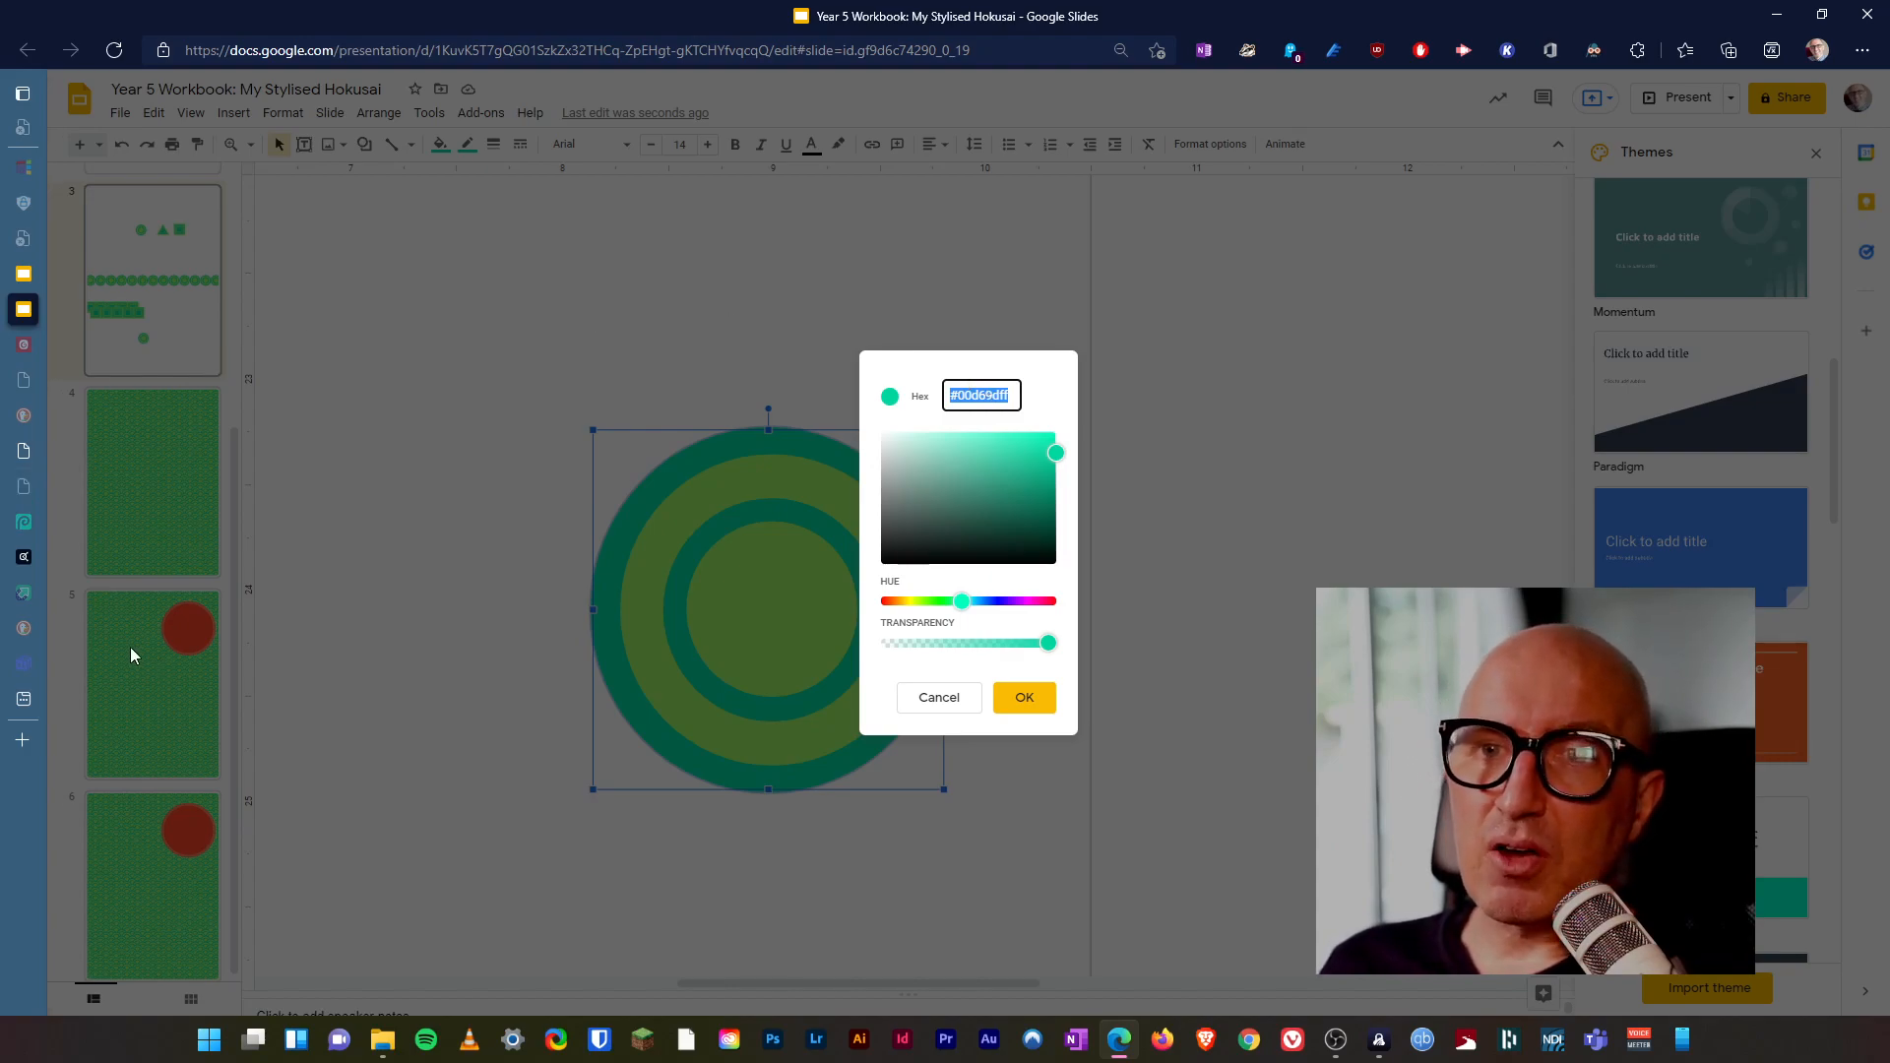
type("CDF5A0")
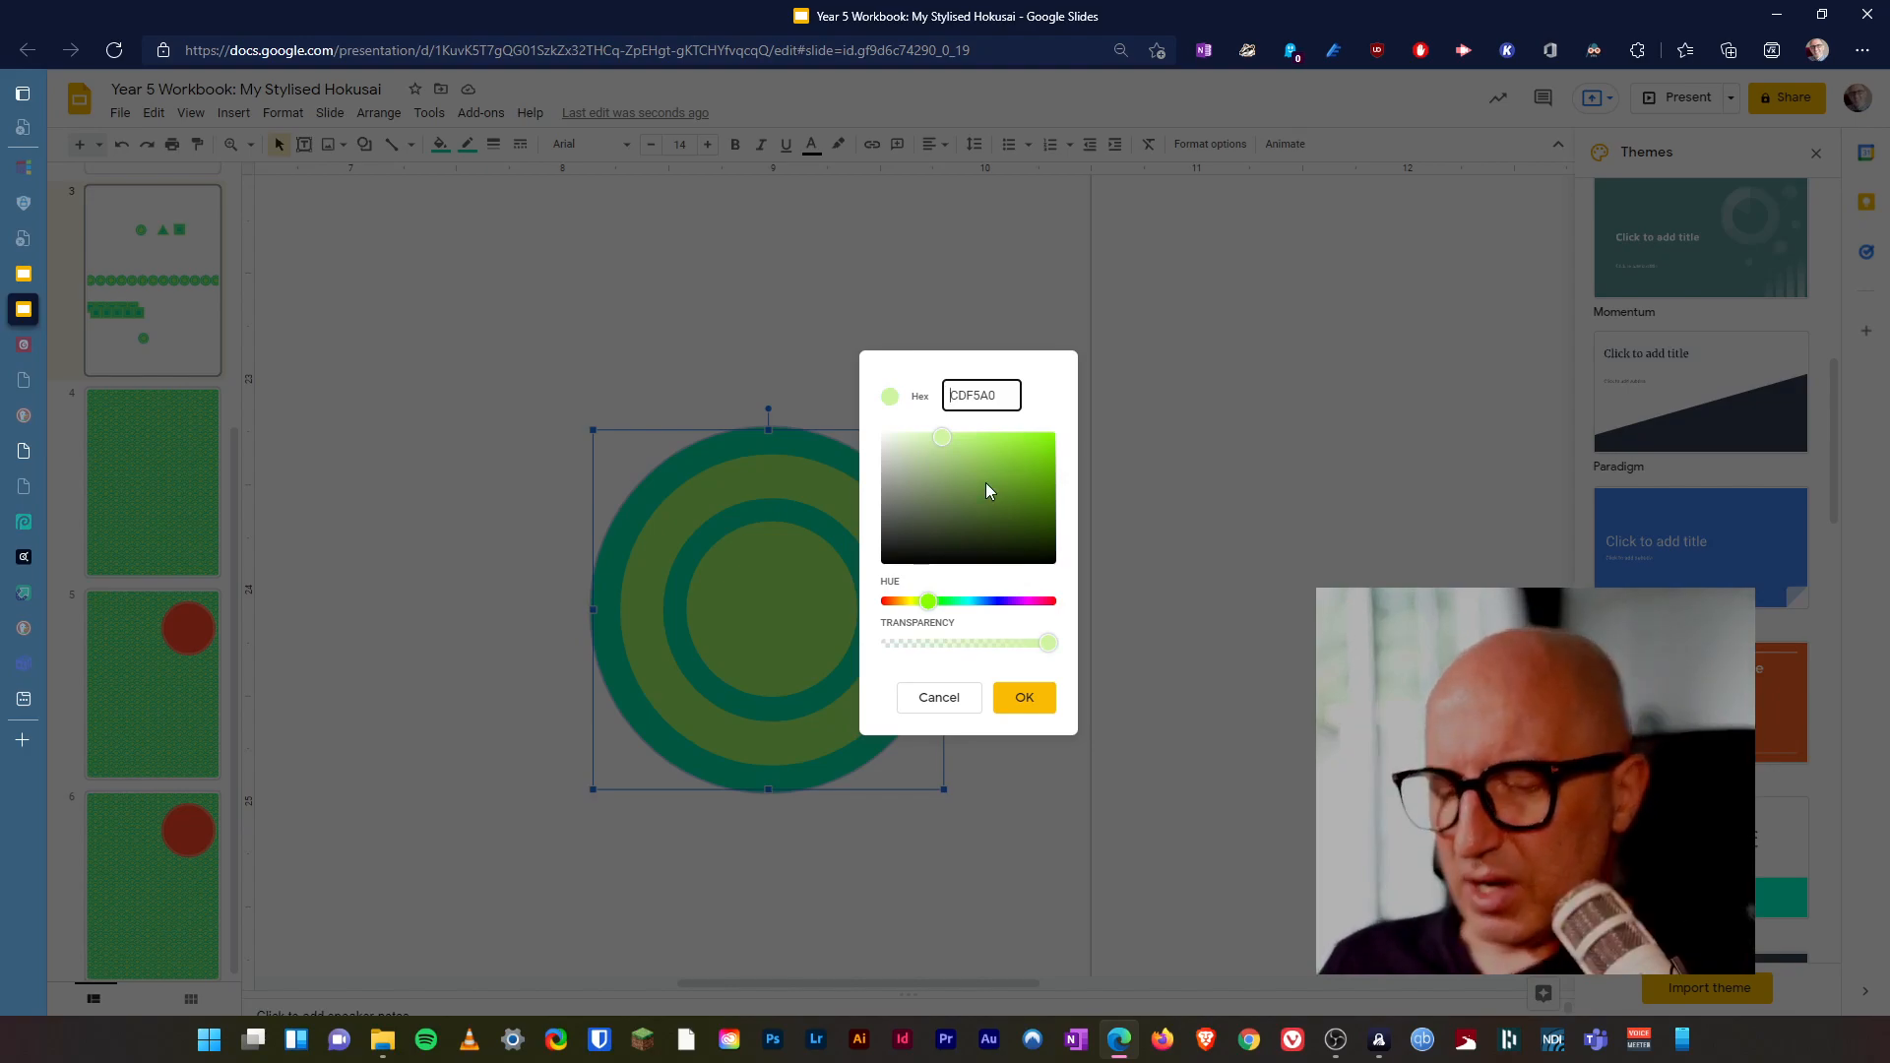
key("Home")
type("#")
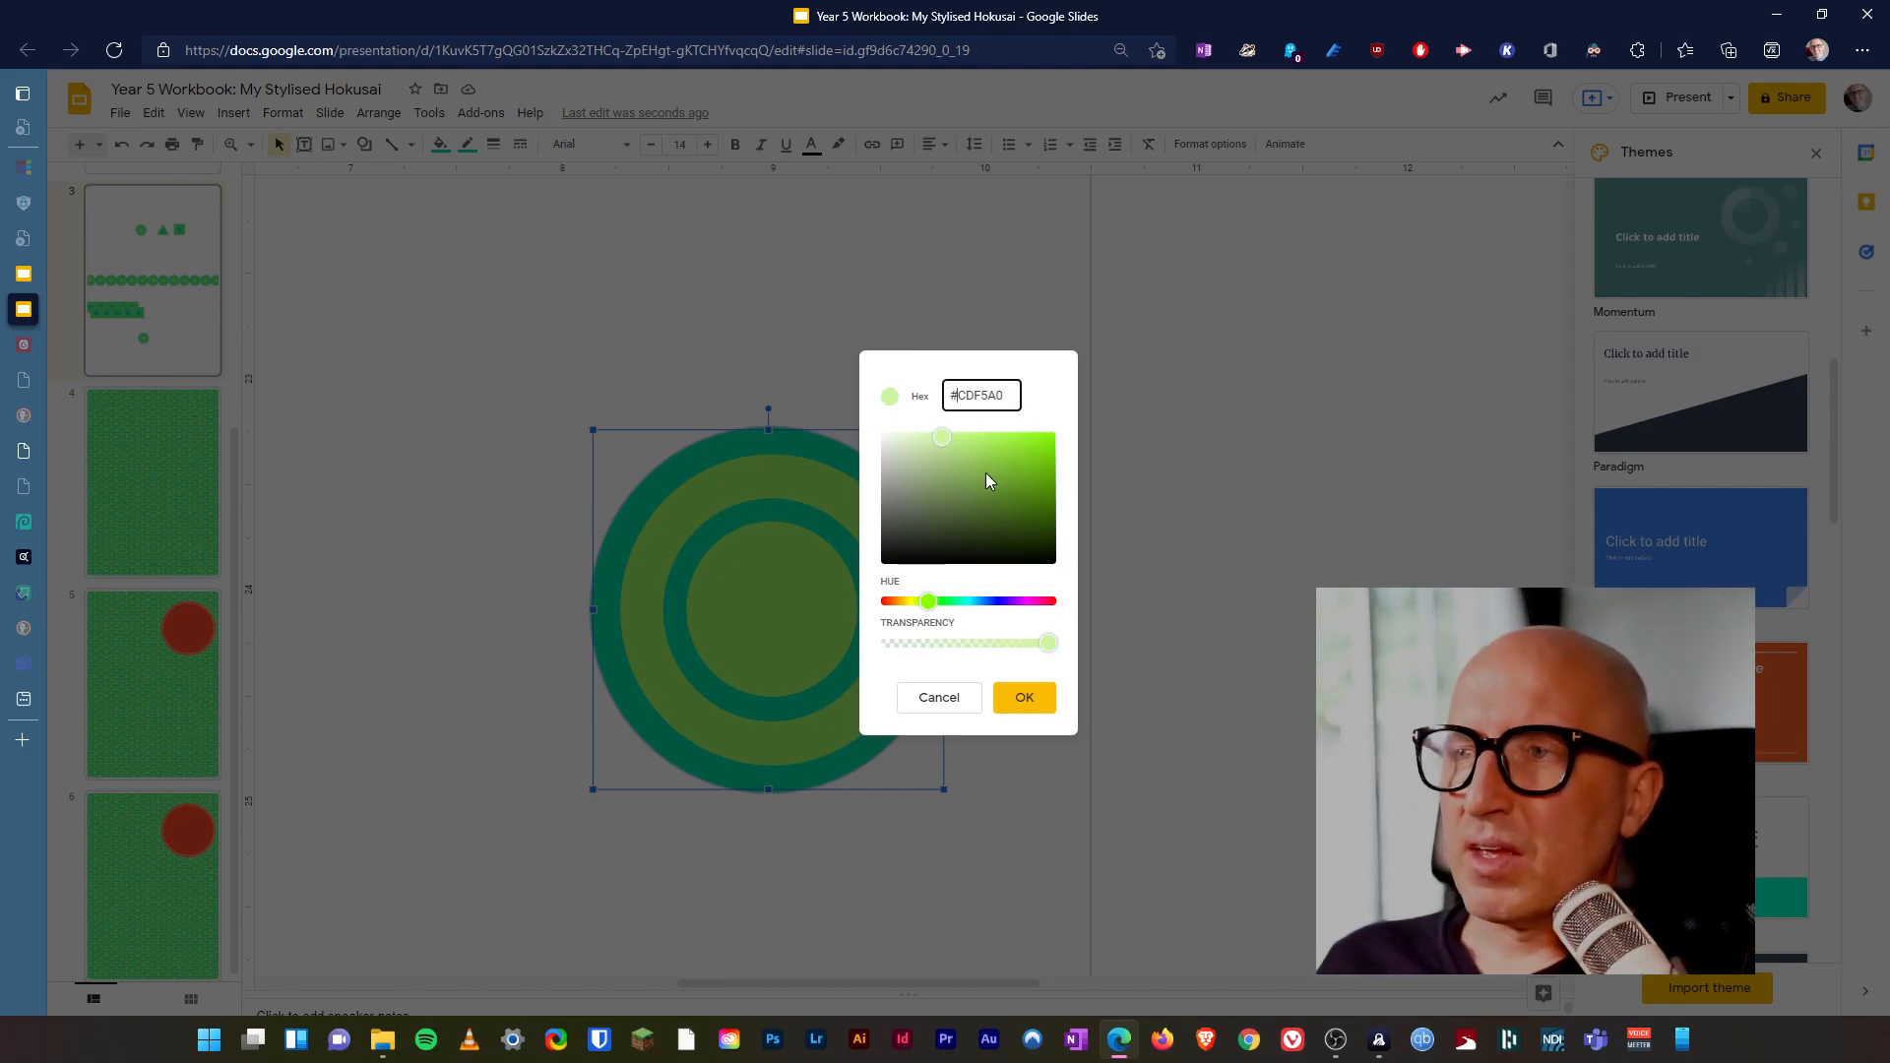
left_click(1040, 709)
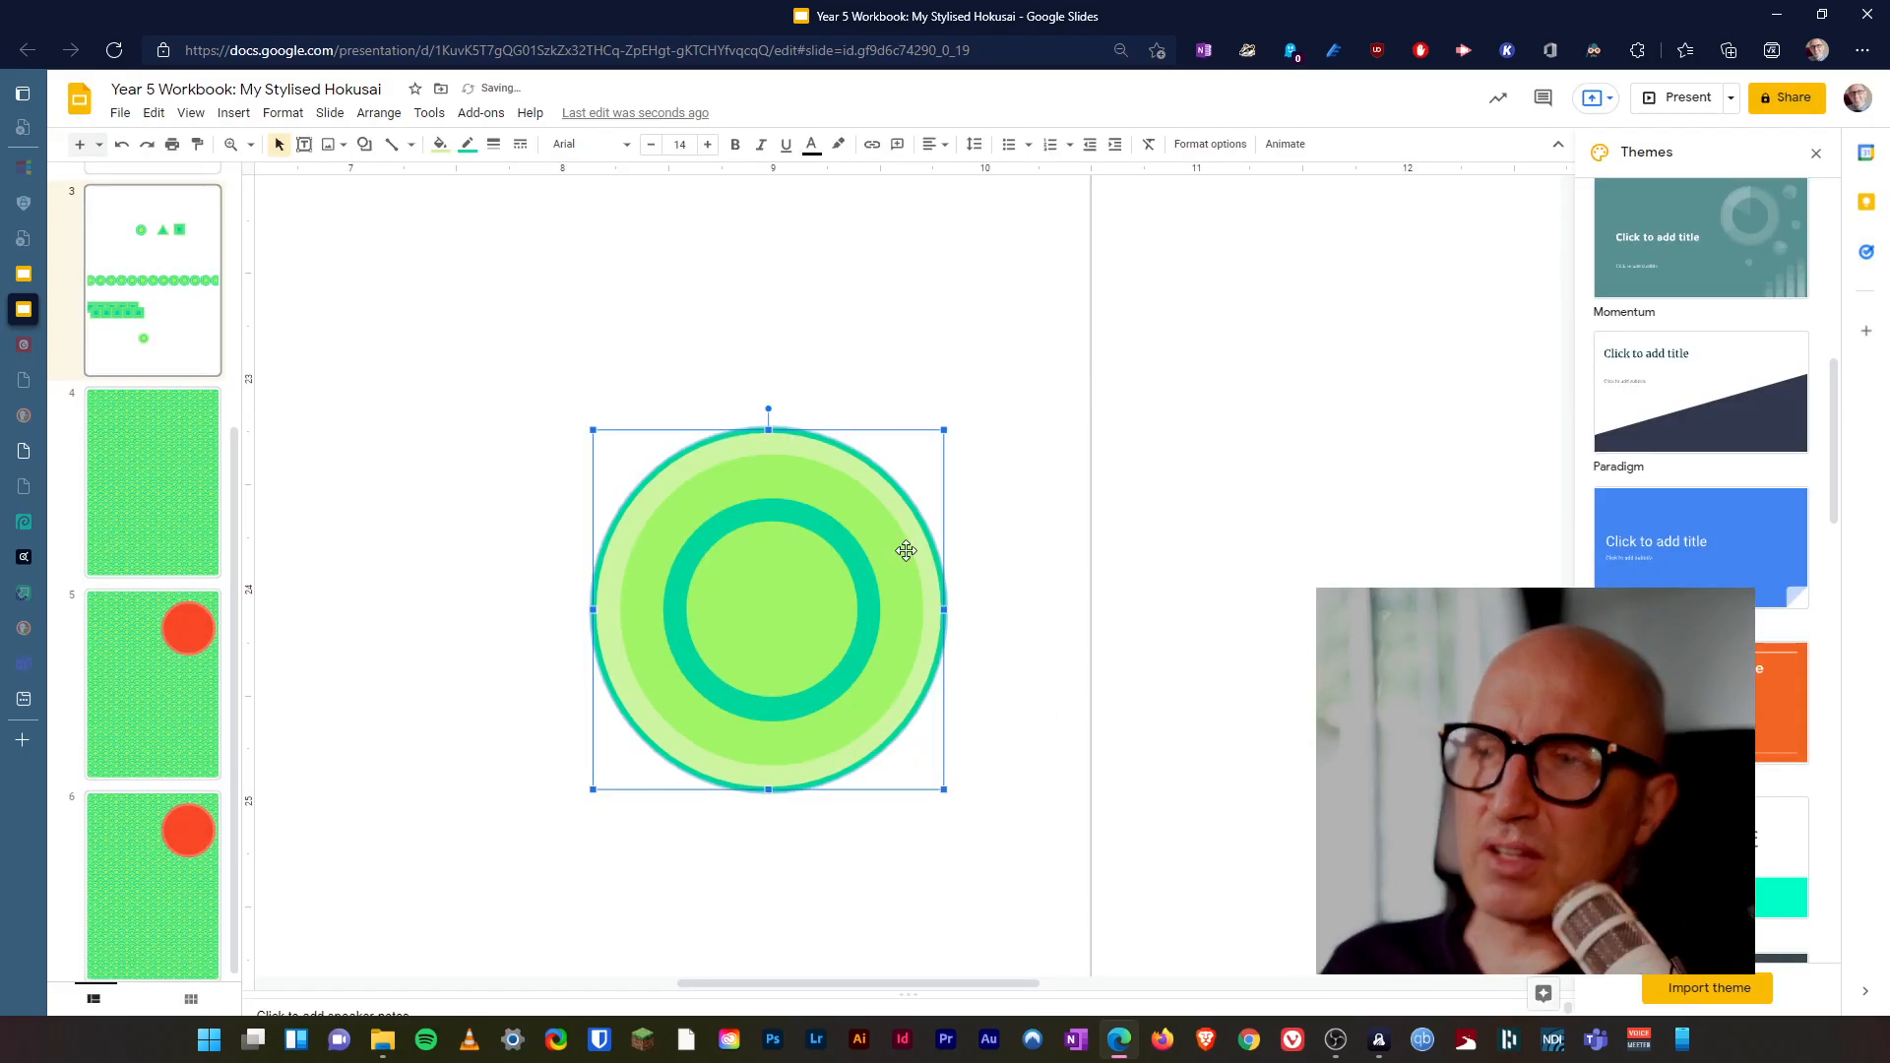
- Pull the three inner circles off the outer circle and spread them around it
left_click(725, 620)
left_click_drag(847, 625, 1124, 596)
left_click(881, 652)
left_click_drag(881, 652, 1042, 865)
left_click_drag(772, 653, 396, 781)
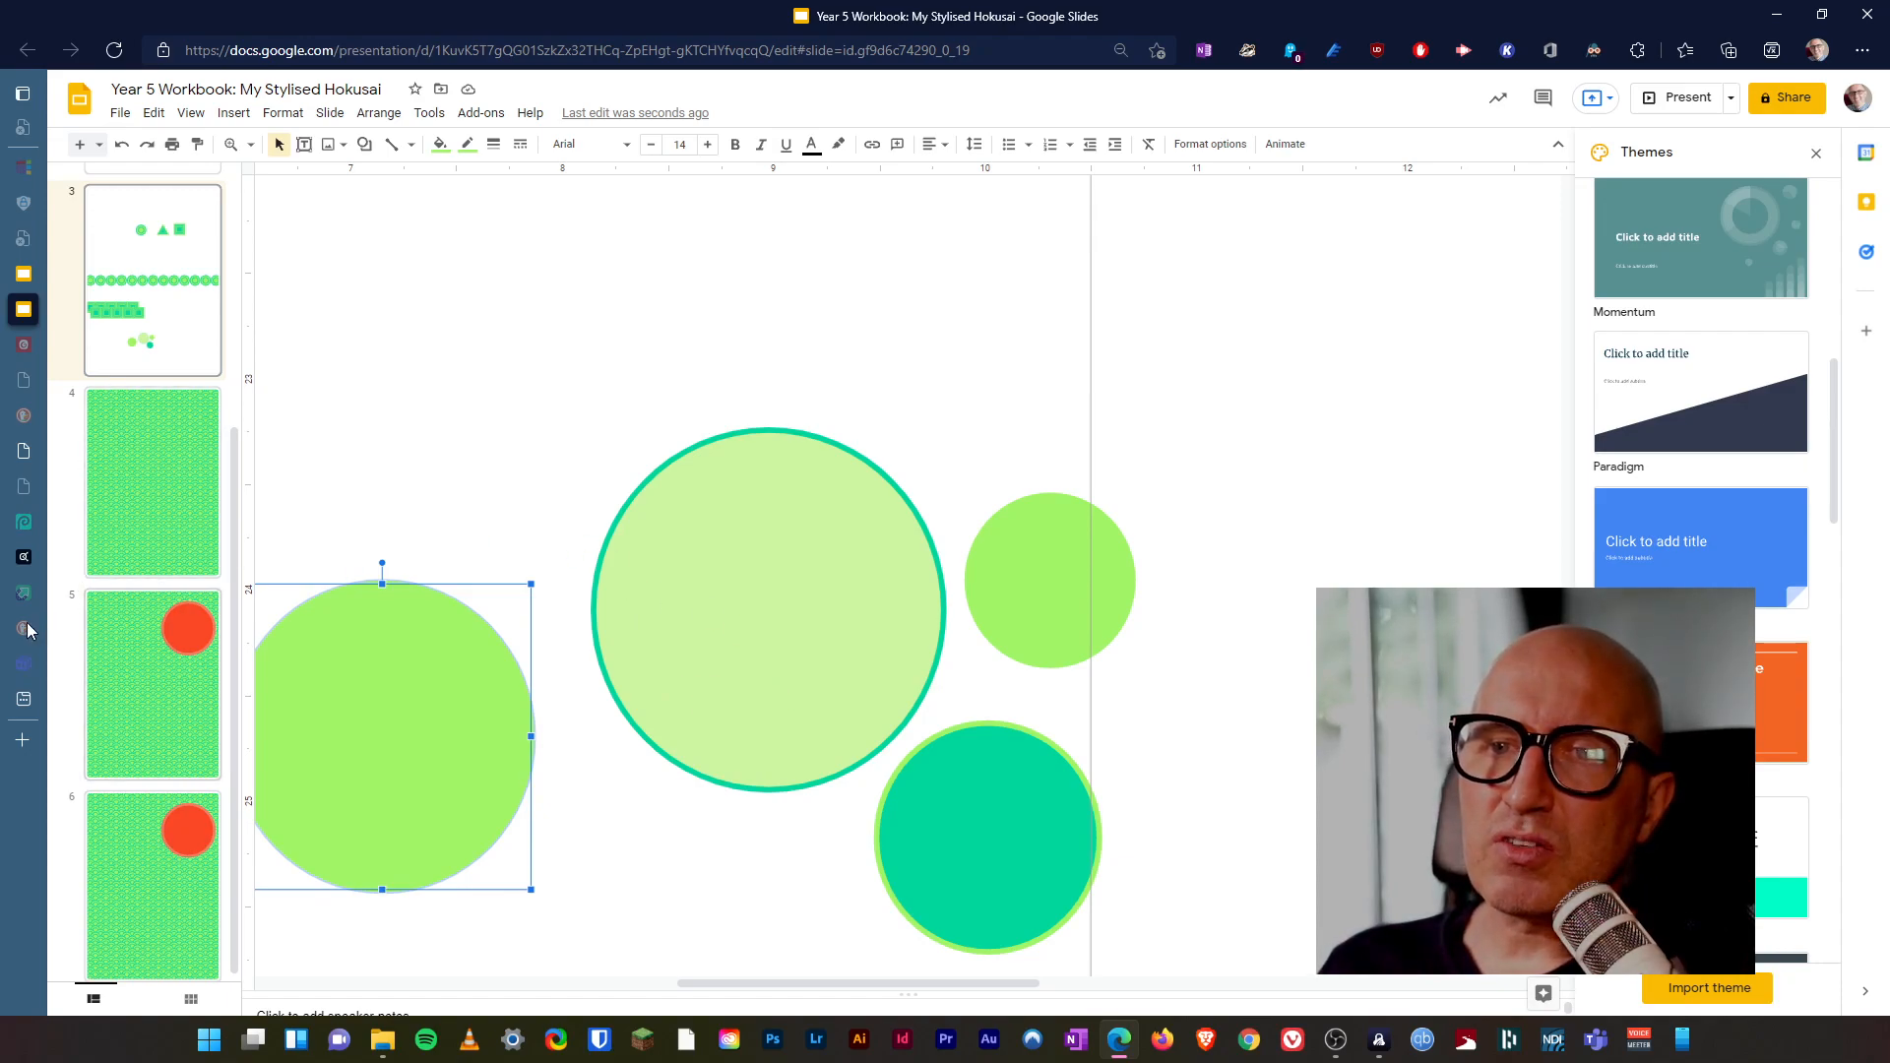
- Check the palette in Adobe Color, return to the workbook, and centre the large lime circle on the outer circle
left_click(29, 559)
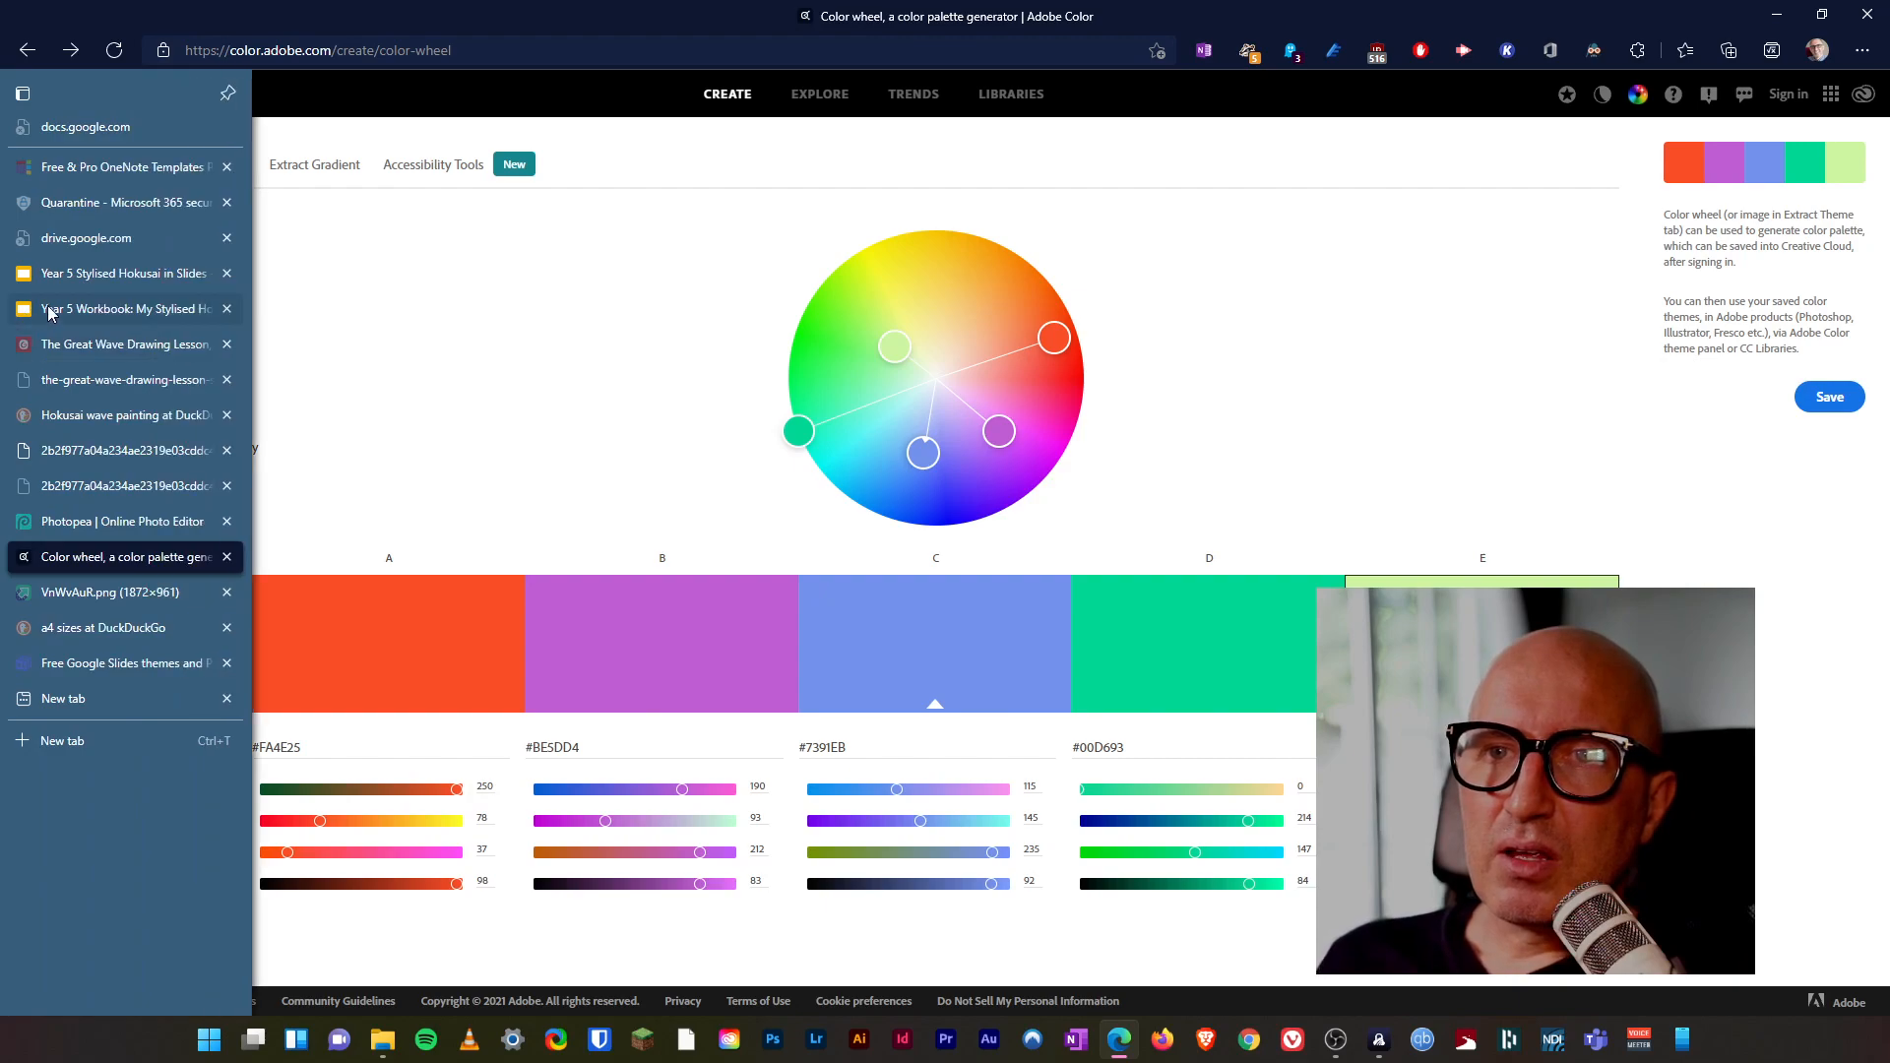
left_click(48, 309)
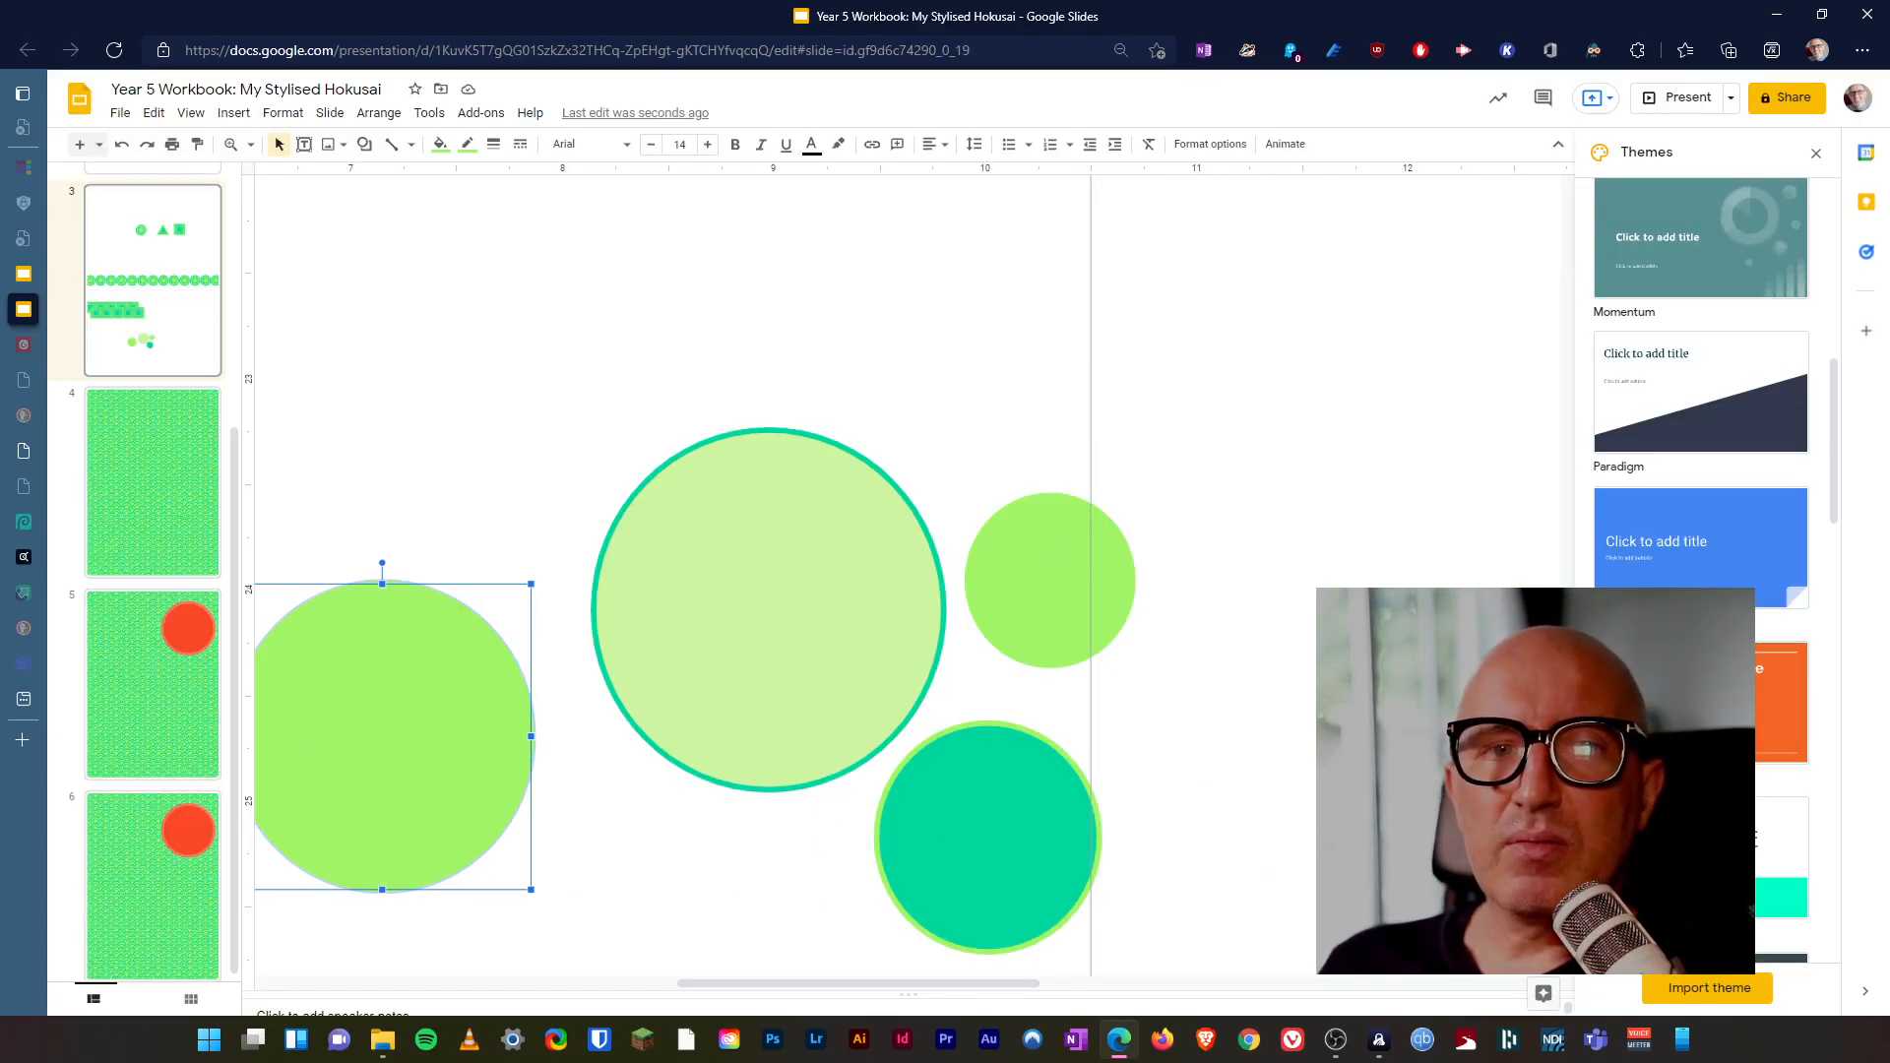
left_click(704, 615)
left_click(469, 732)
left_click_drag(469, 733, 840, 606)
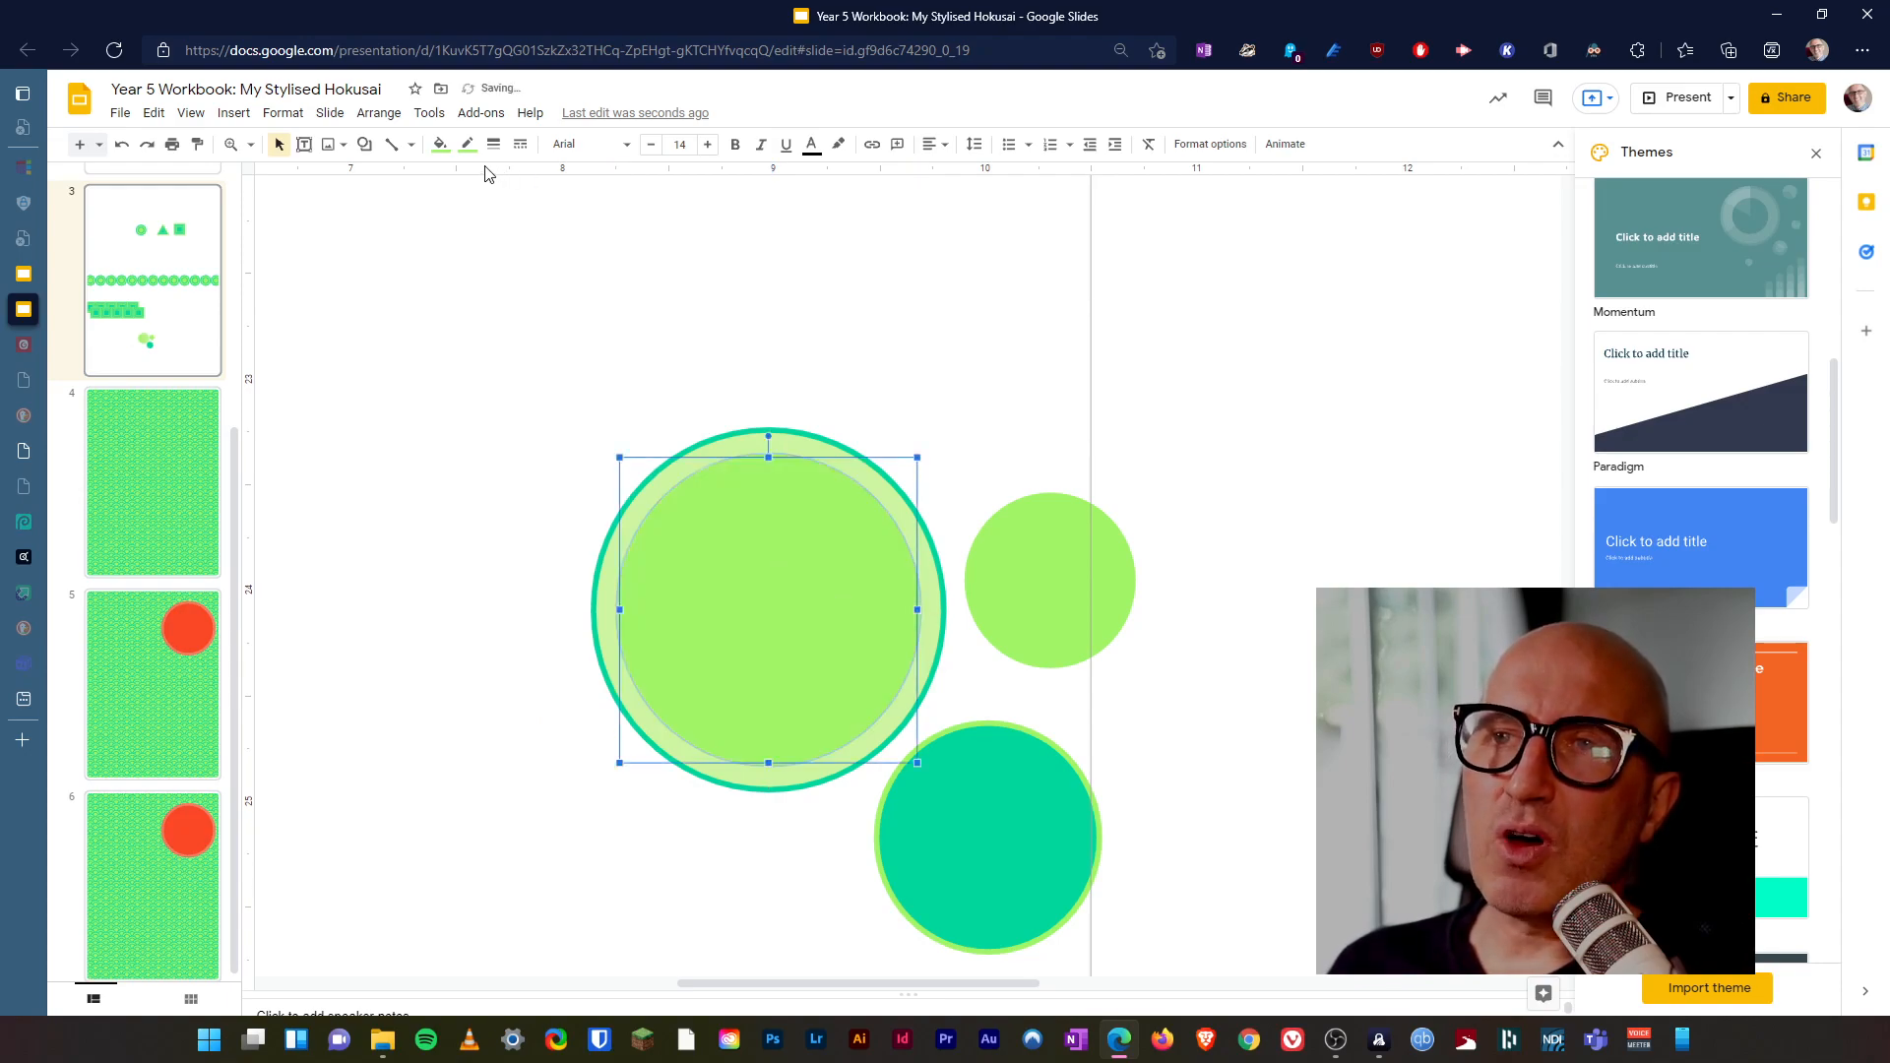
- Give the large inner circle a light grey fill and a white border
left_click(440, 145)
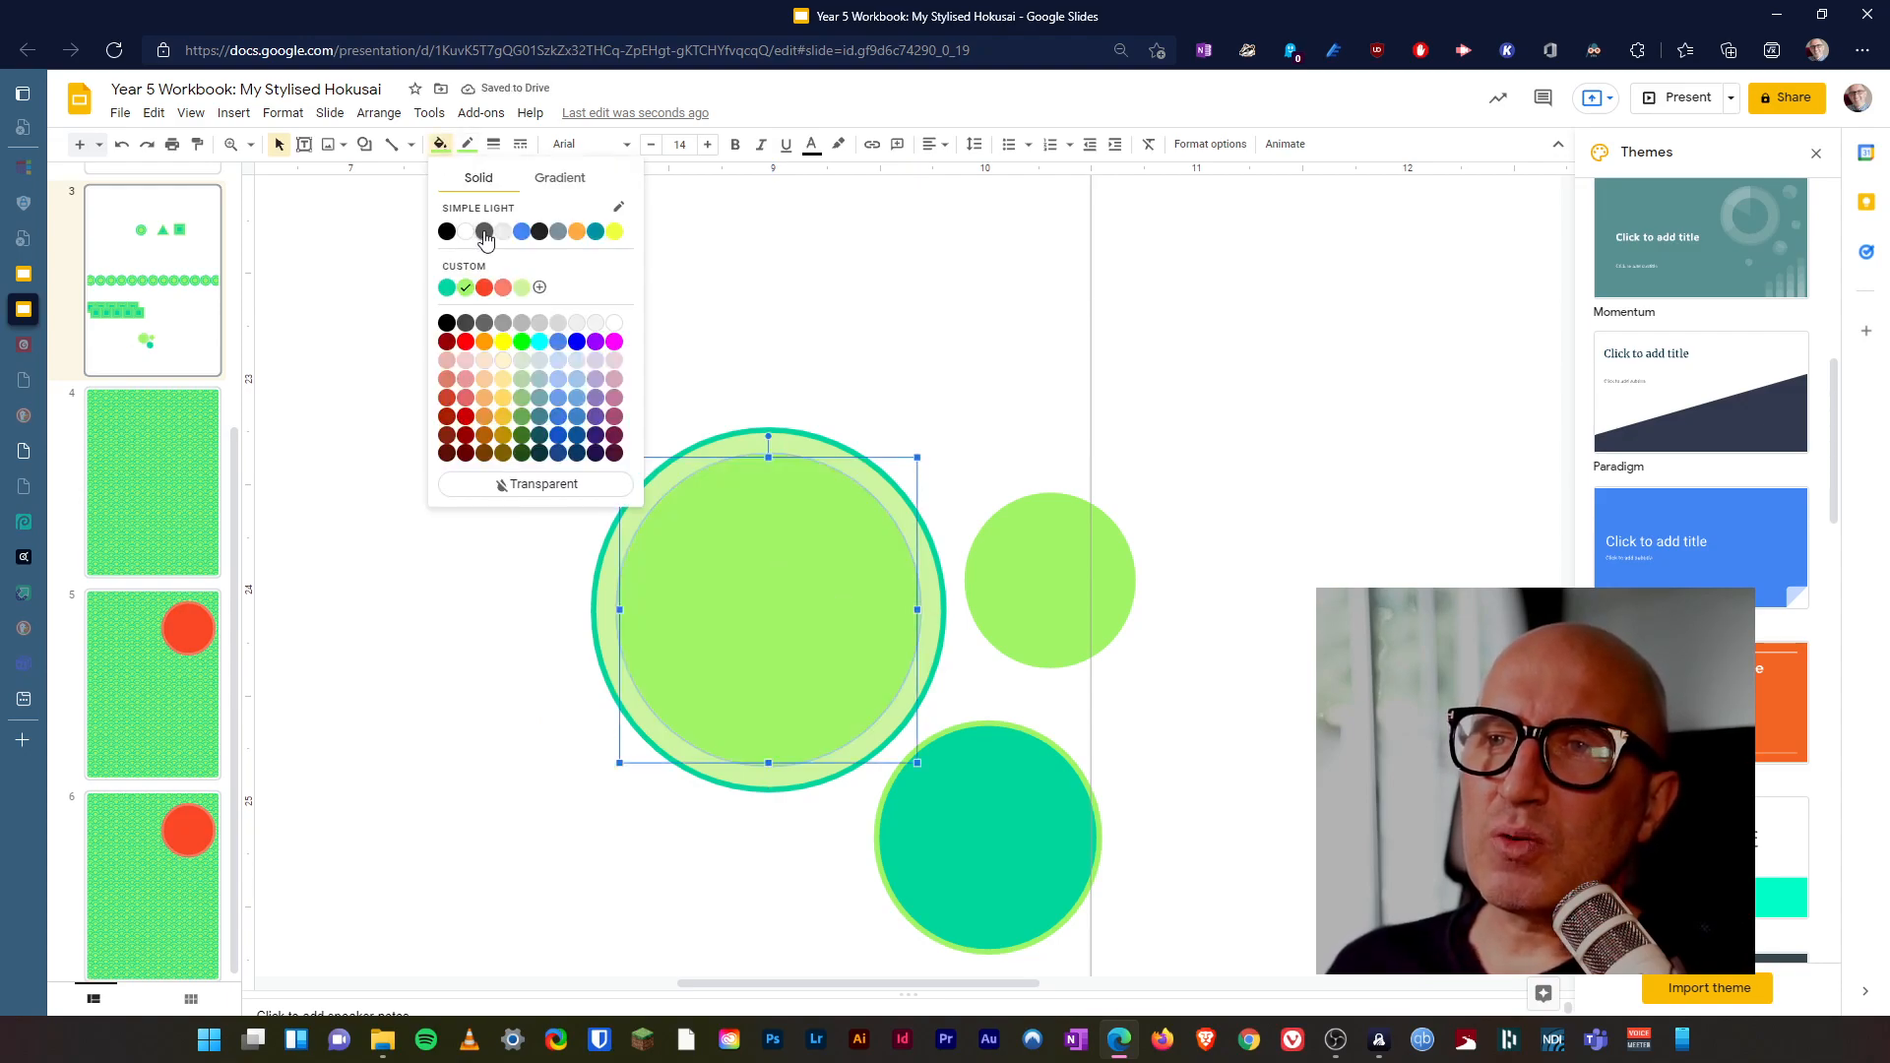
left_click(591, 329)
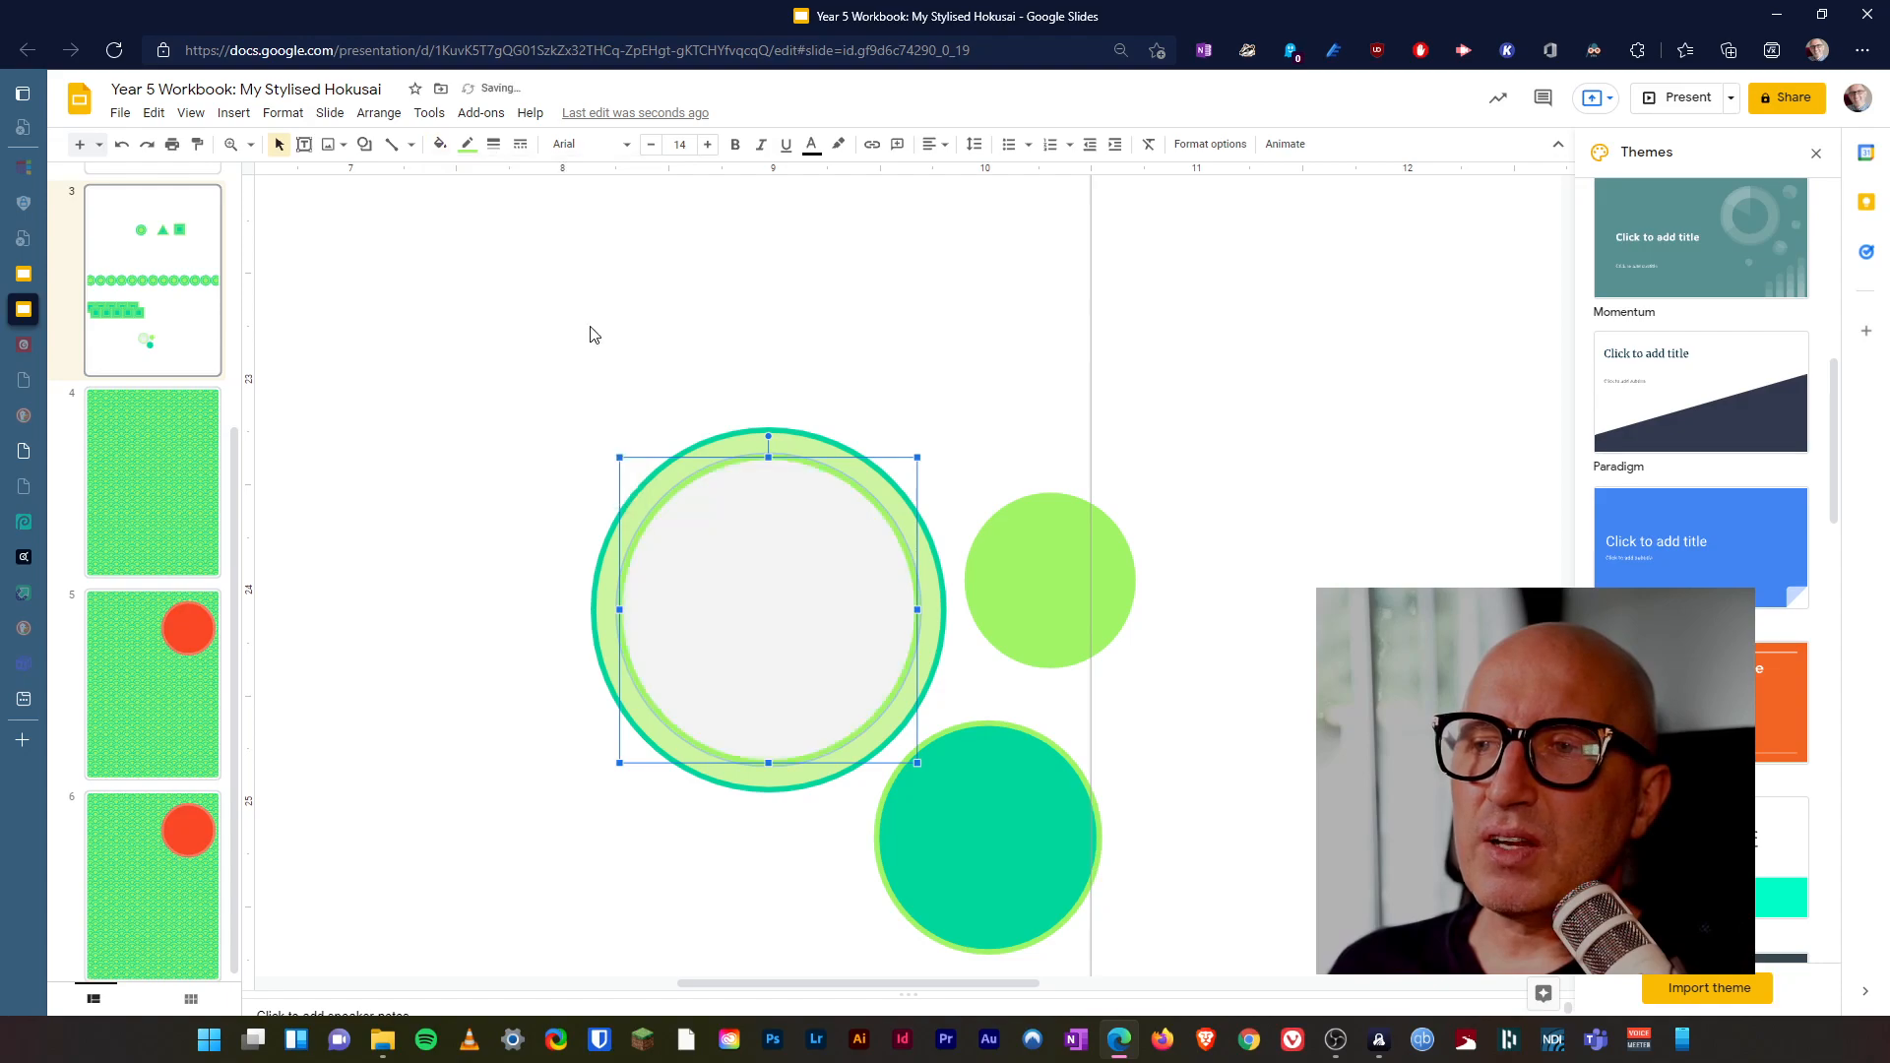
left_click(468, 145)
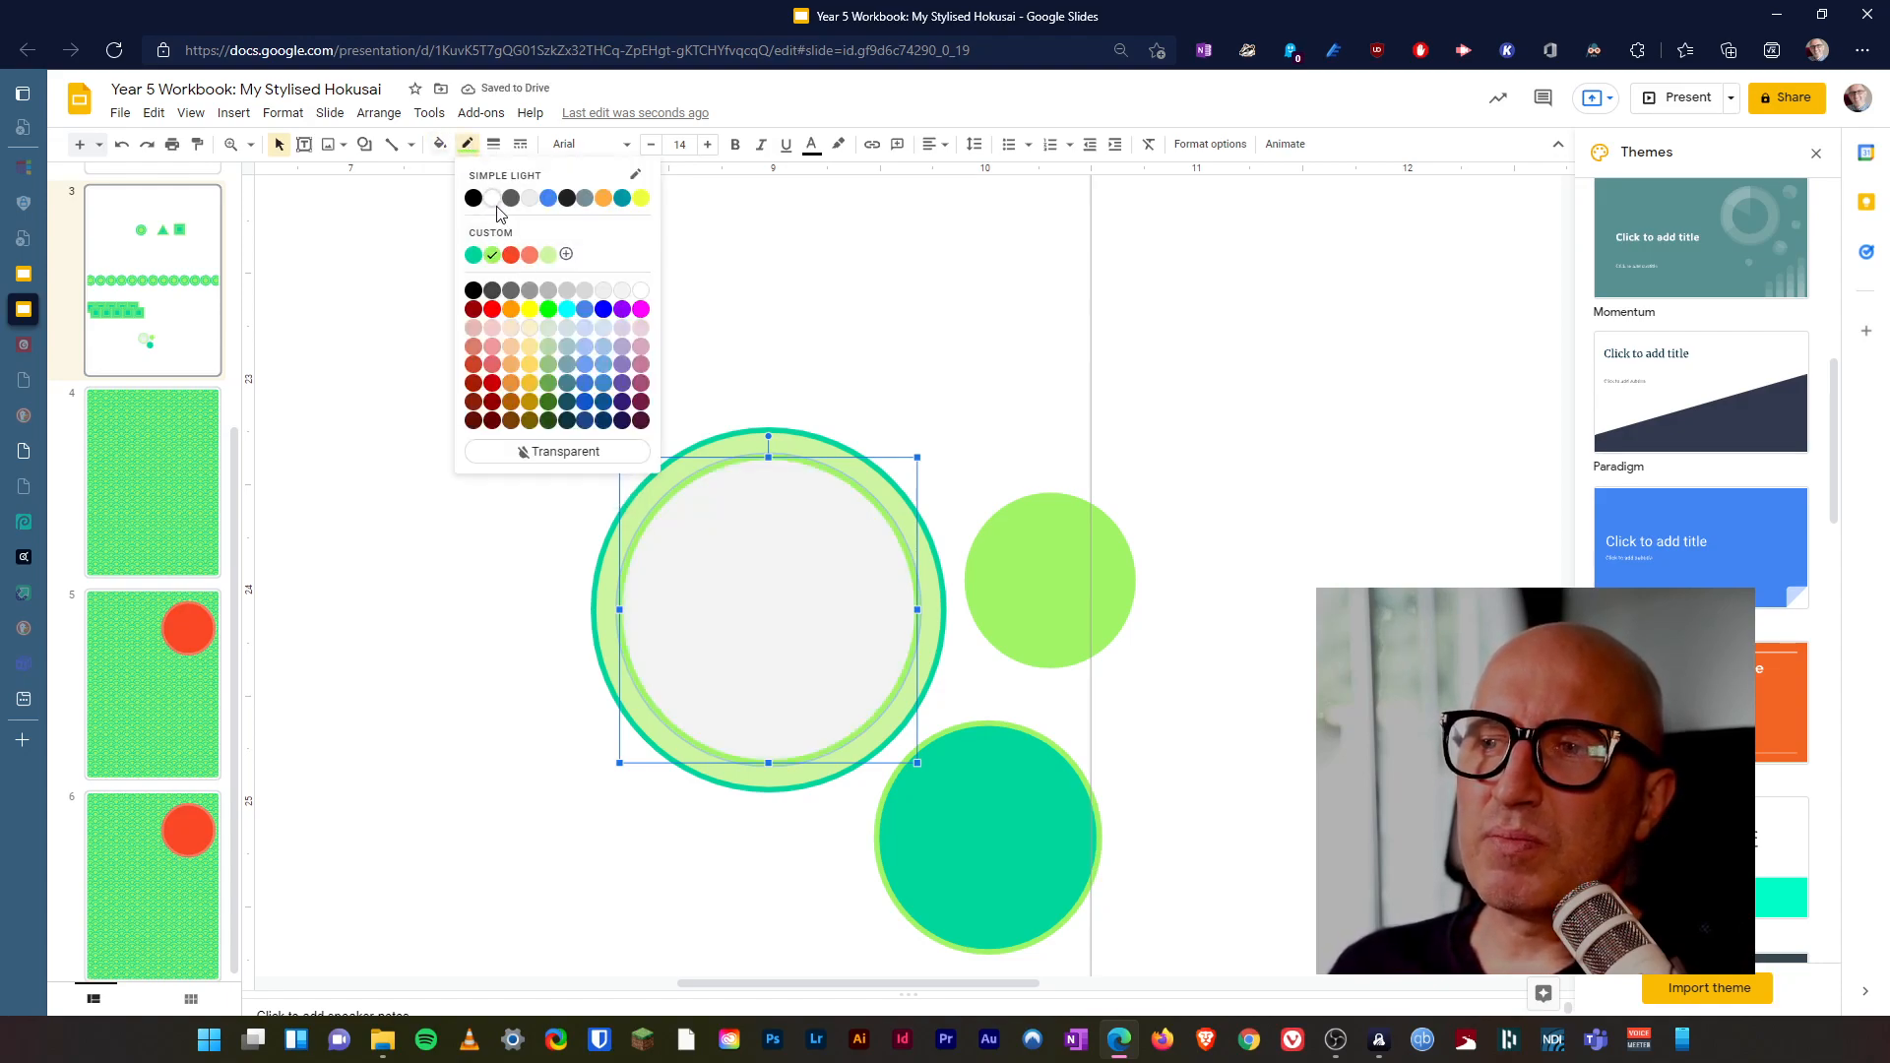
left_click(496, 203)
left_click(461, 470)
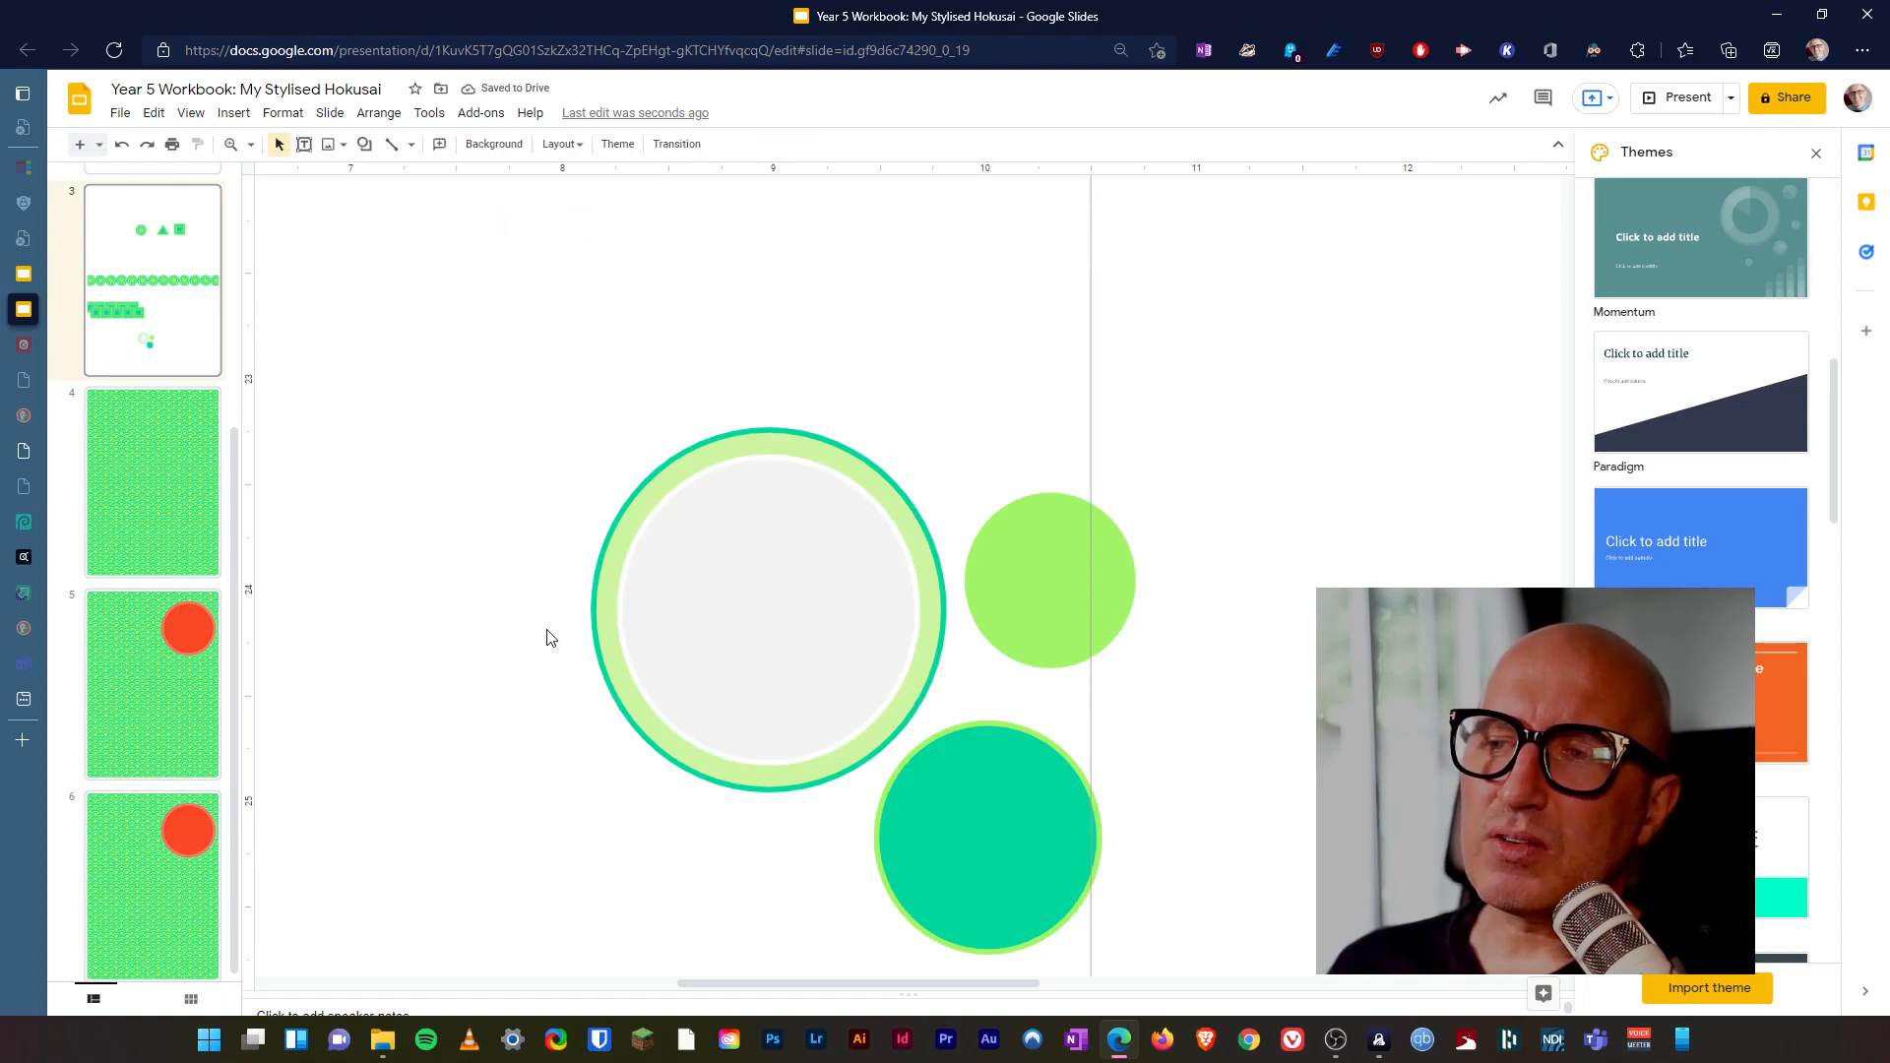
- Move the small lime circle farther up the slide and centre the teal circle on the light grey circle
left_click_drag(1058, 588, 1050, 482)
left_click_drag(1027, 795, 780, 597)
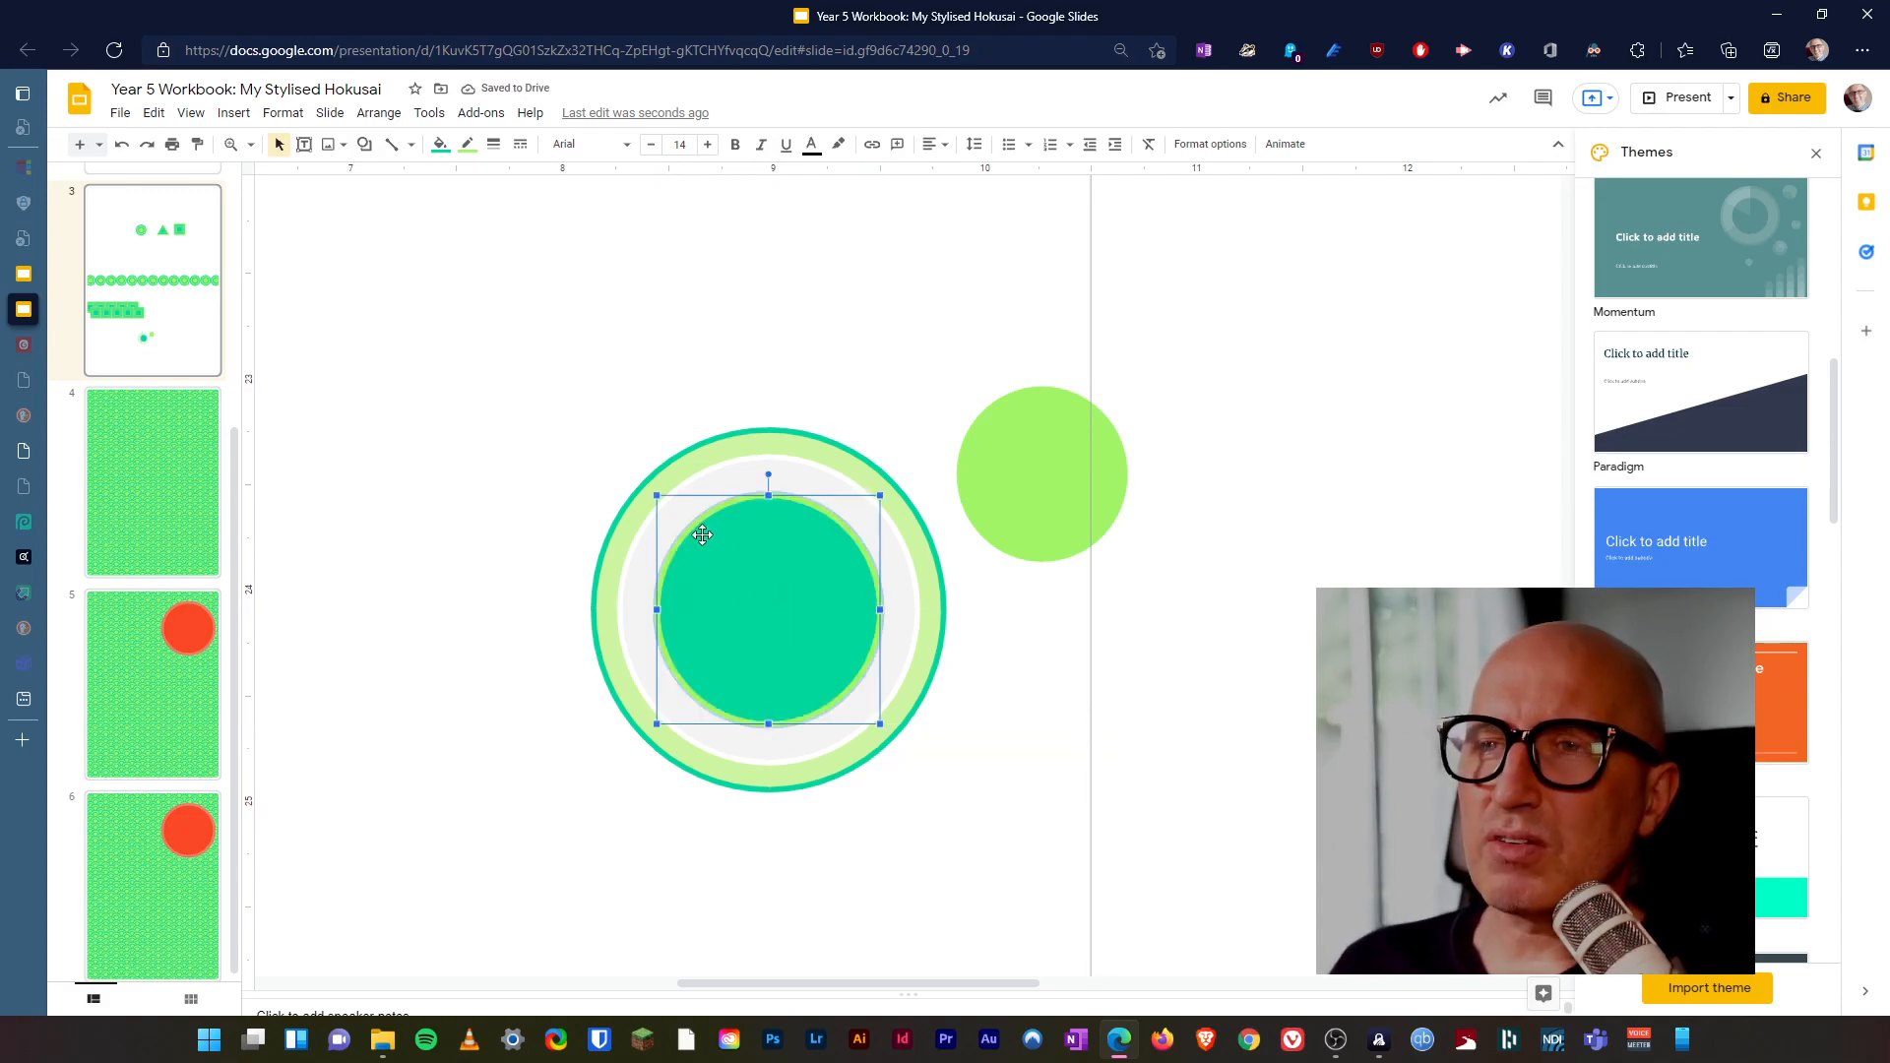
- Fill the teal circle with the custom pale green, keeping its lime border
left_click(440, 145)
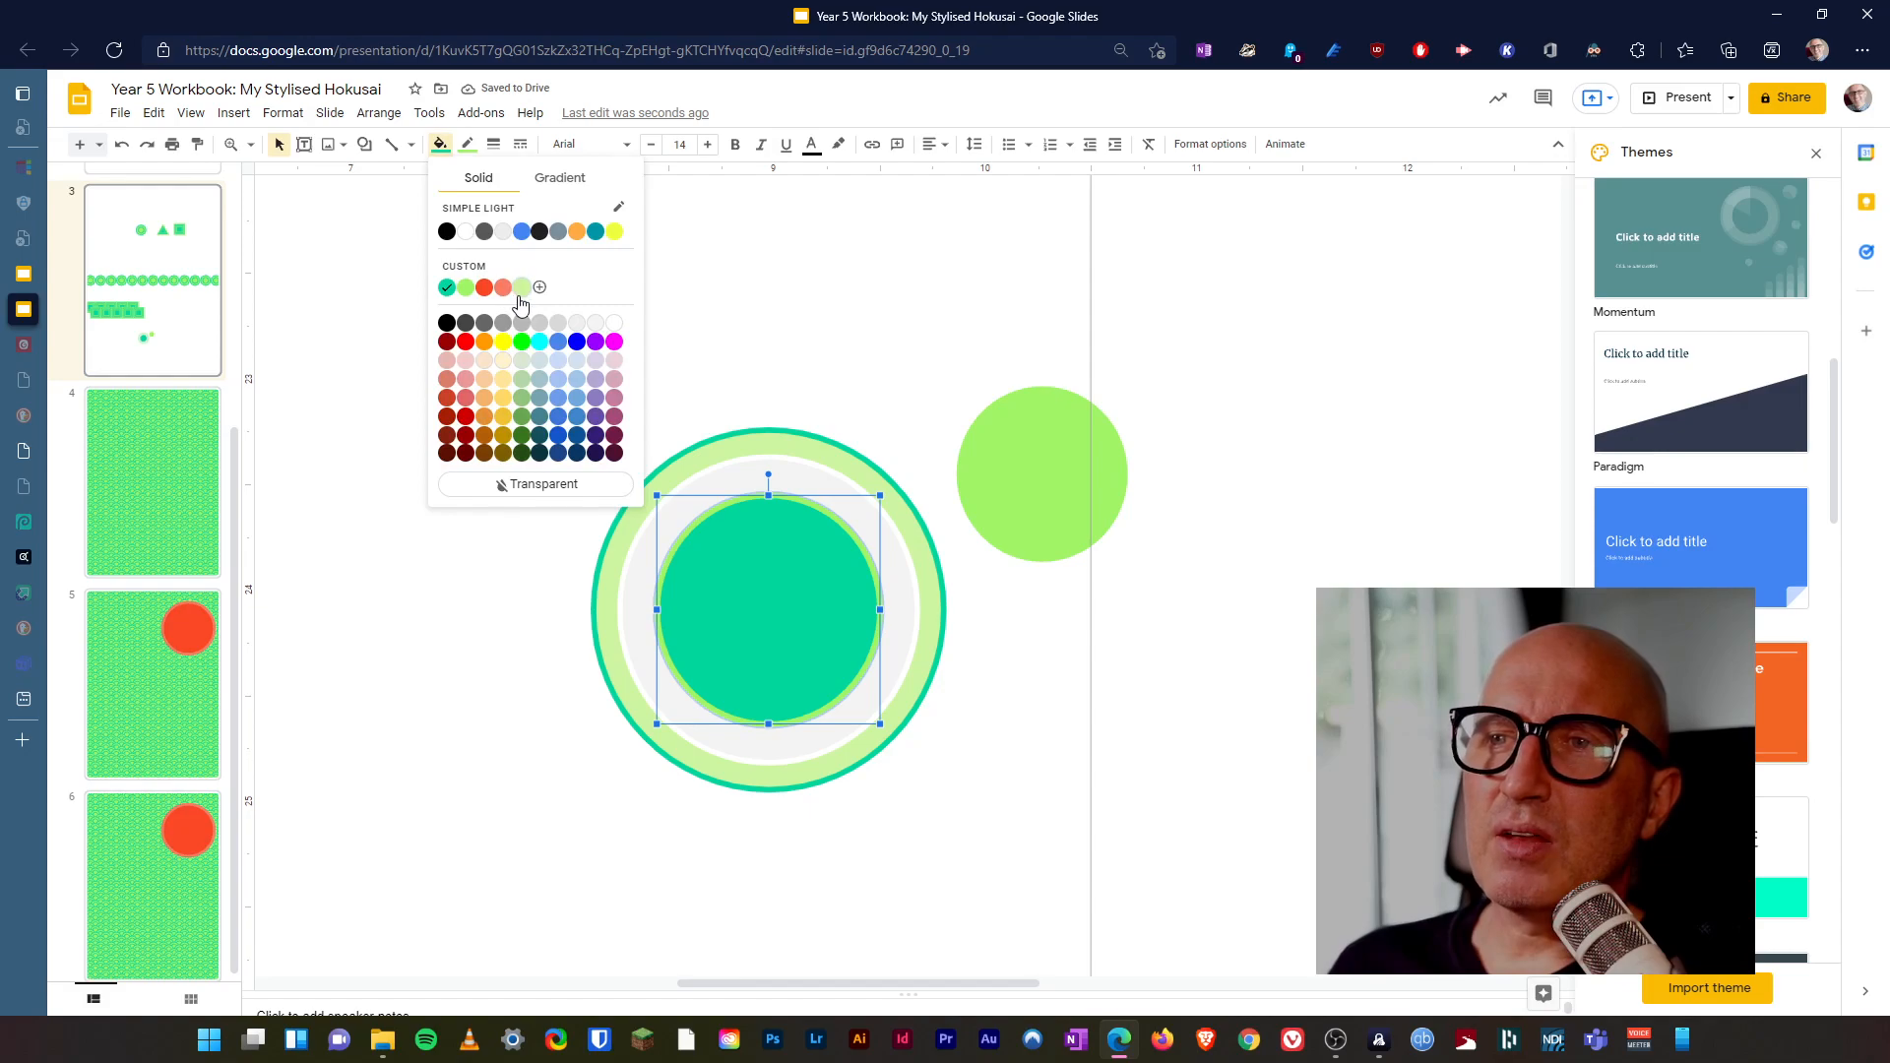
left_click(522, 287)
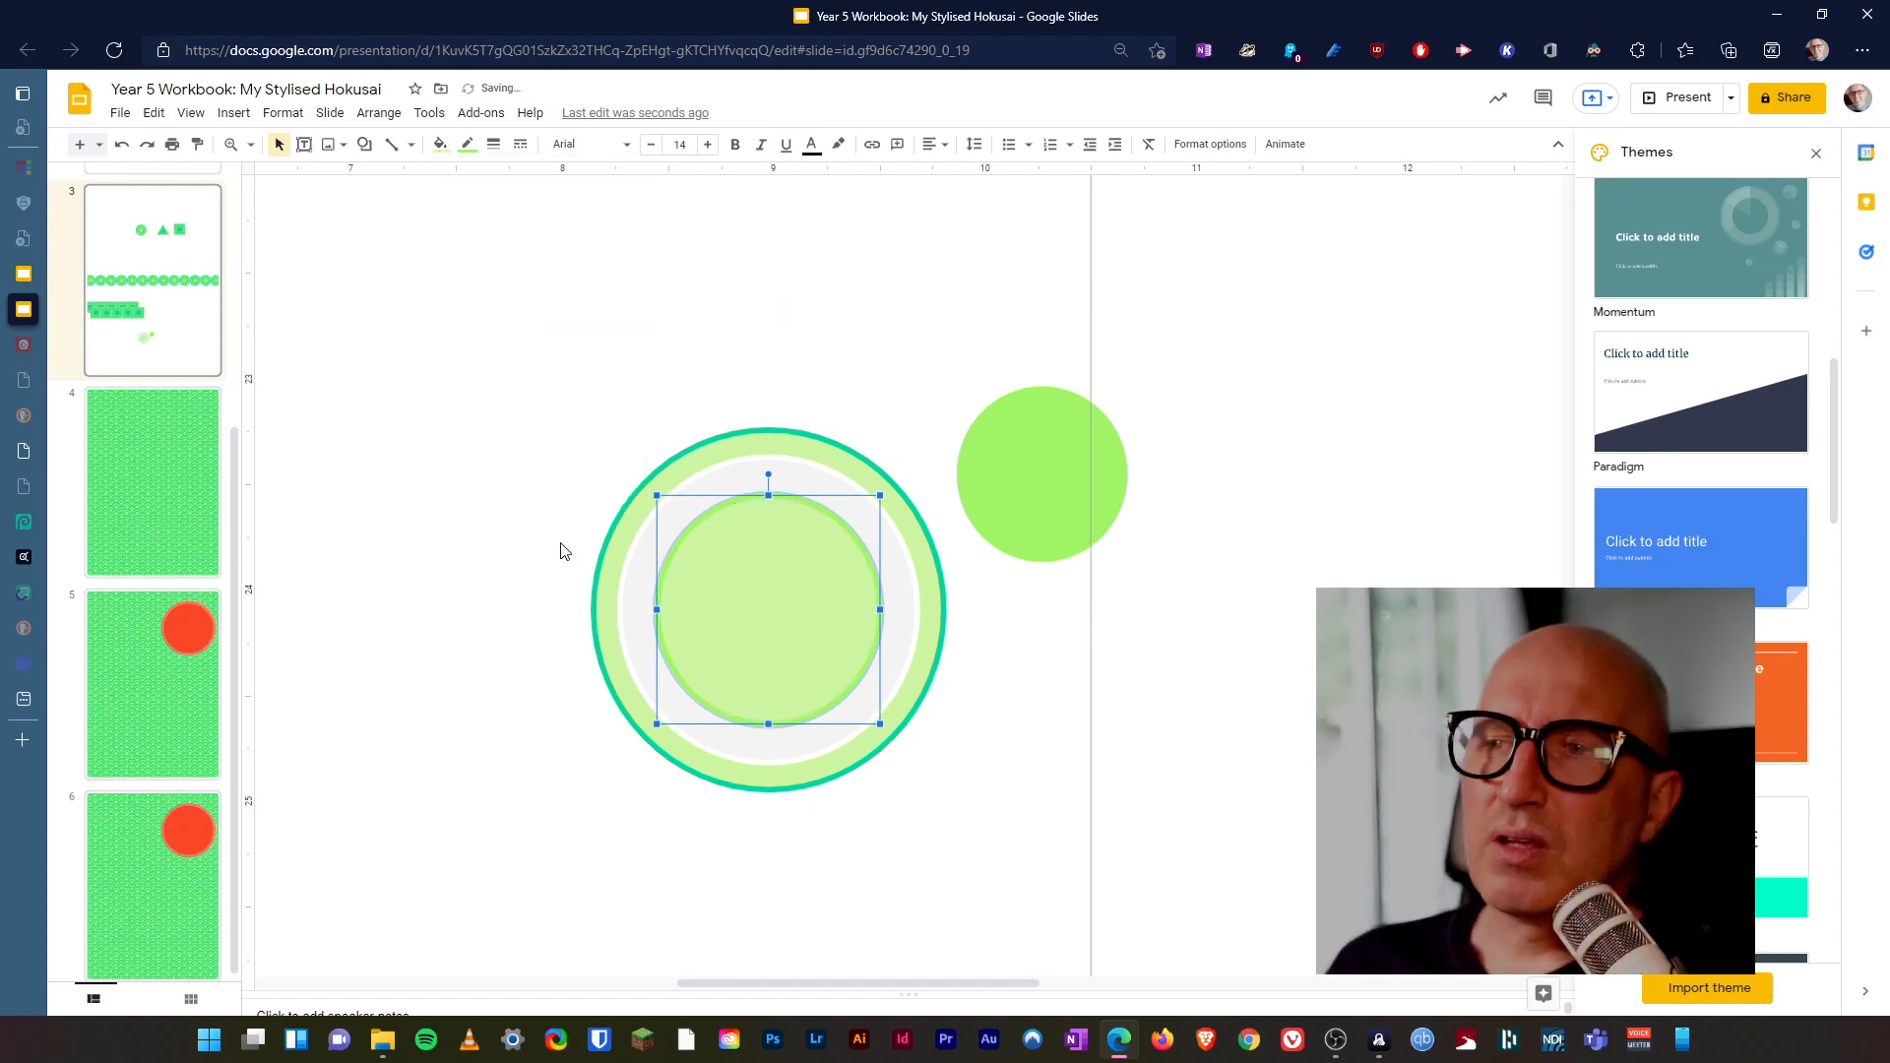
left_click(512, 598)
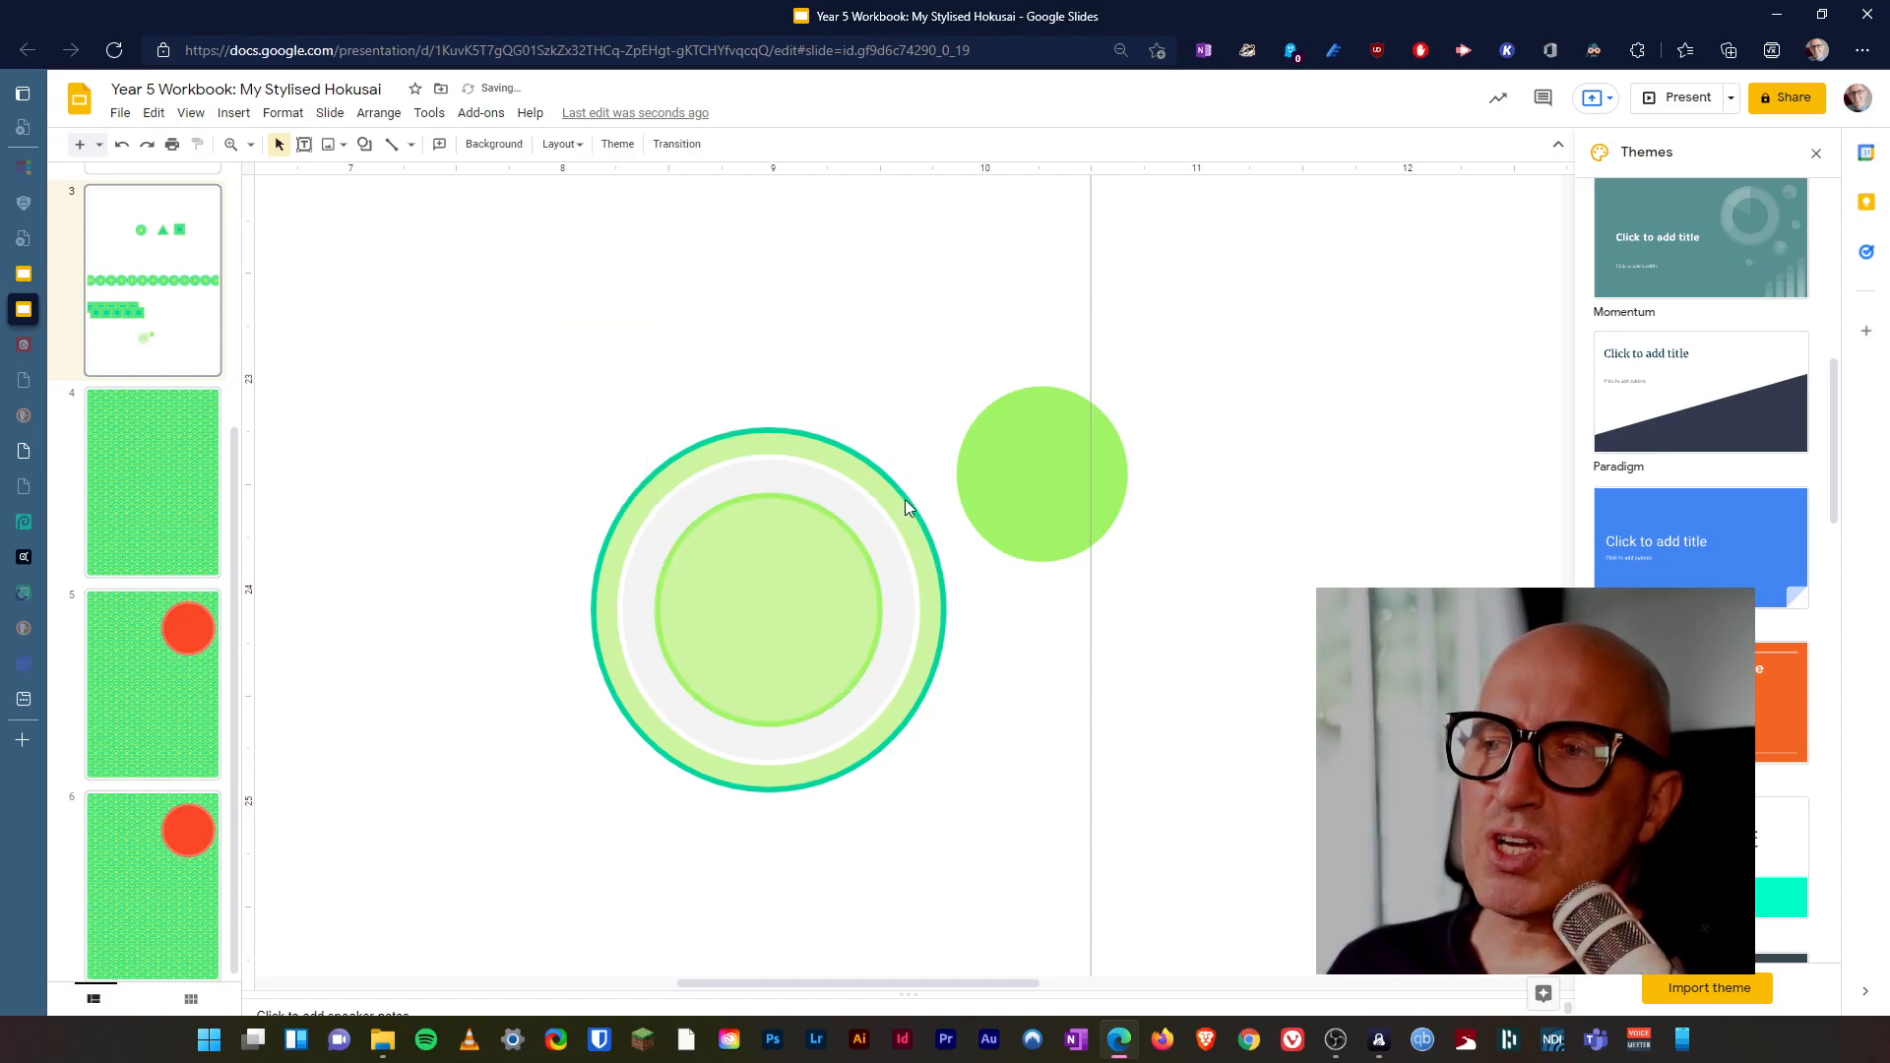
- Centre the small lime circle on the pale green inner circle and give it a light grey fill
left_click(1041, 464)
left_click_drag(829, 604, 768, 604)
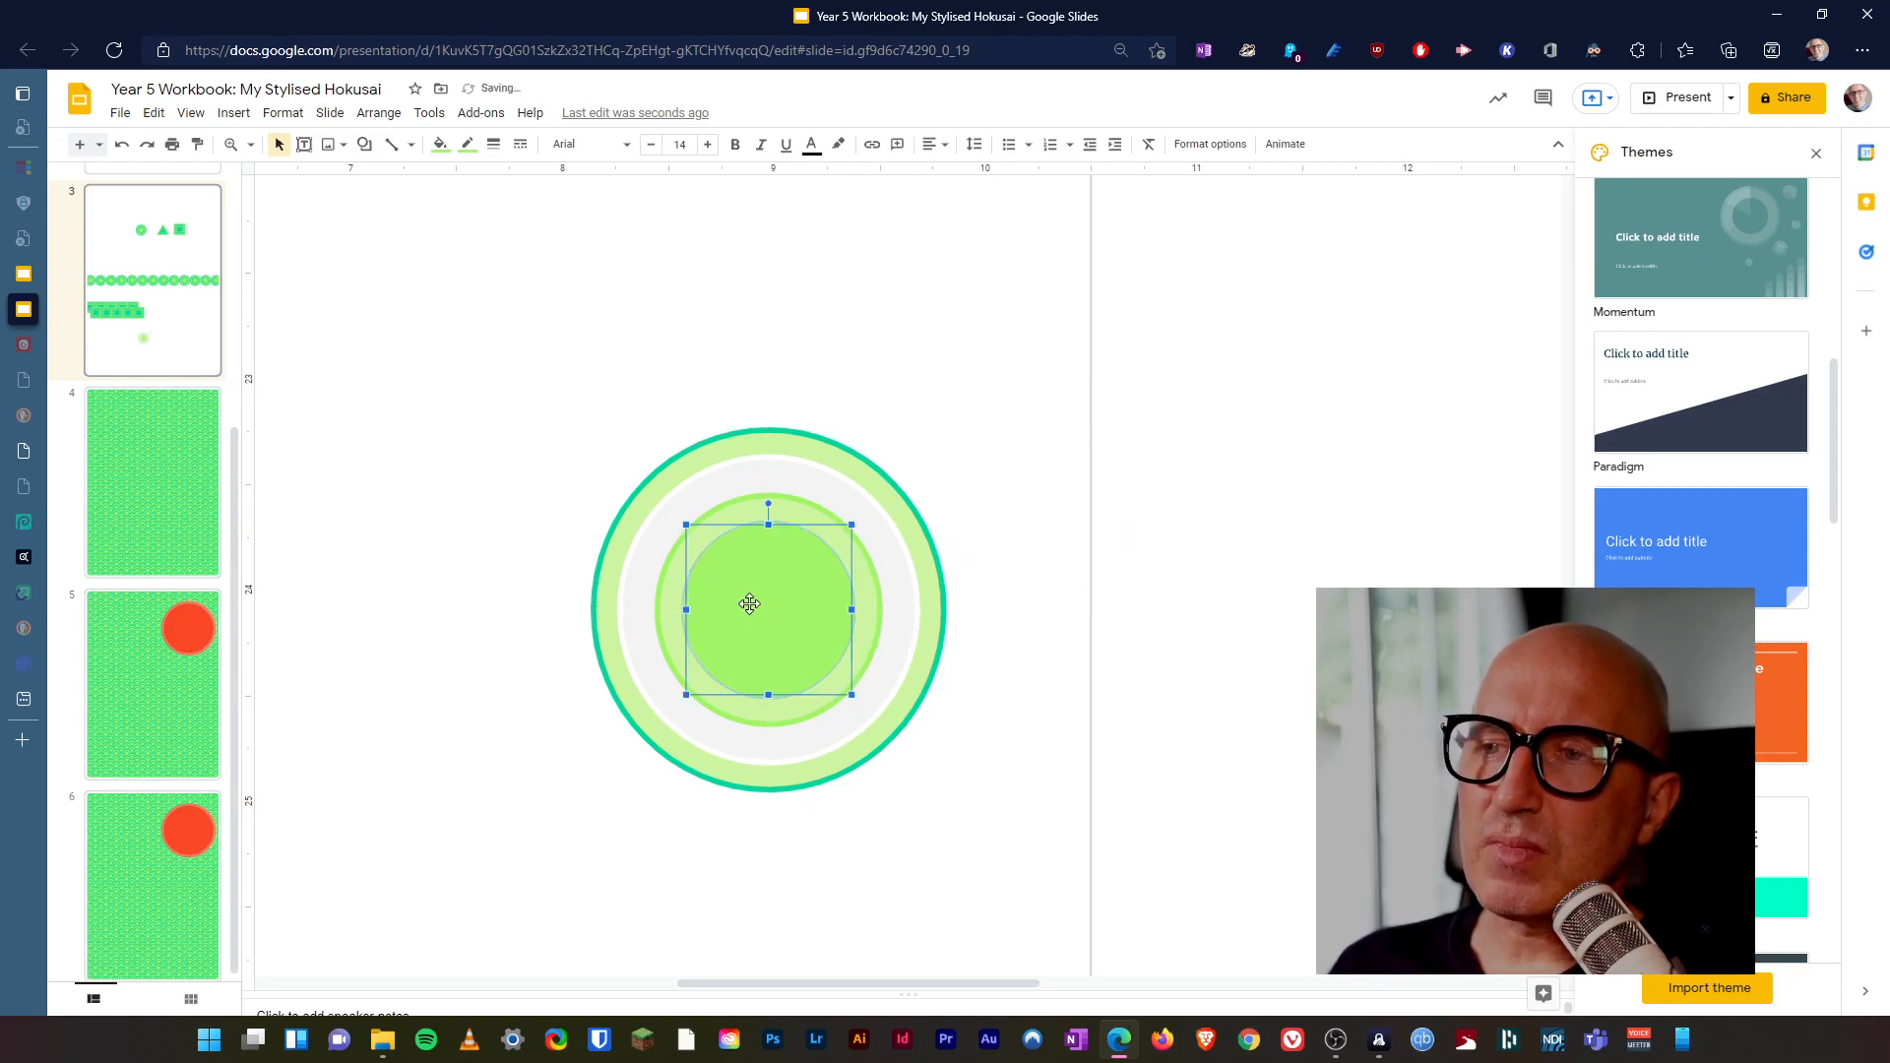
left_click(441, 154)
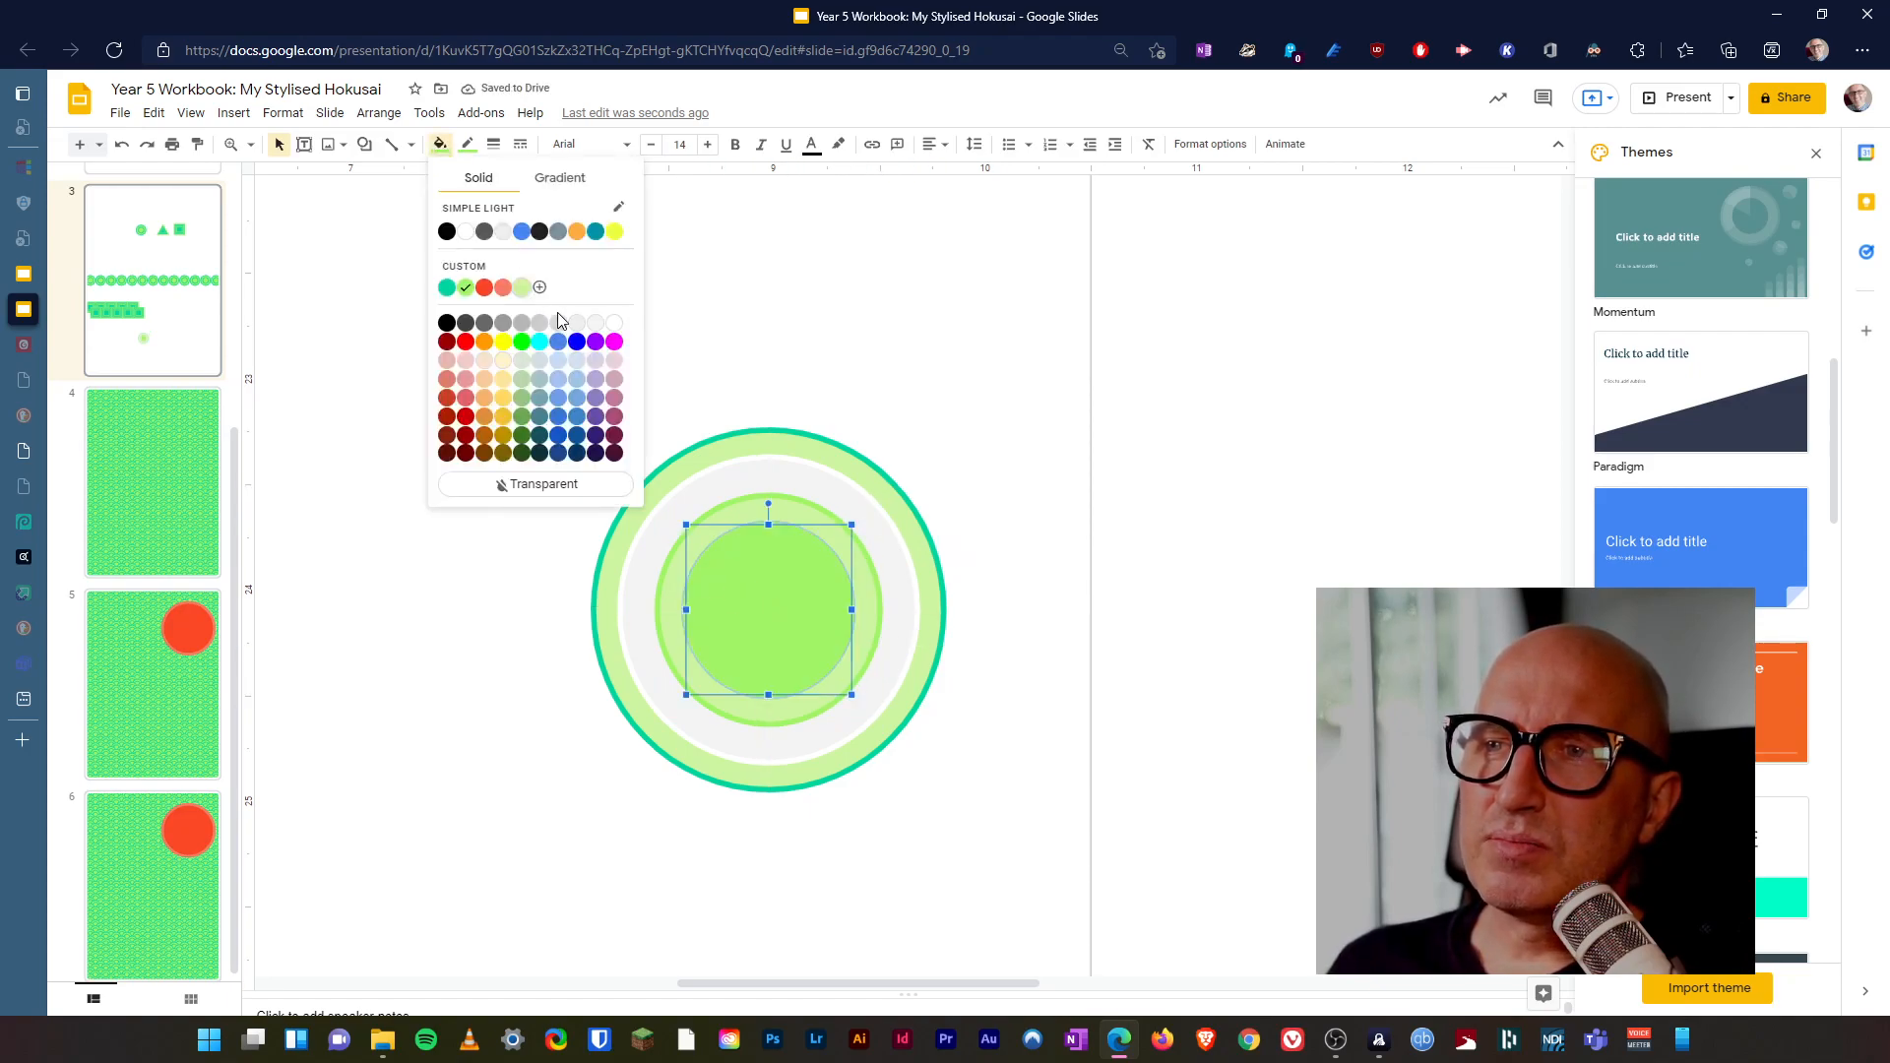
left_click(602, 338)
left_click(525, 515)
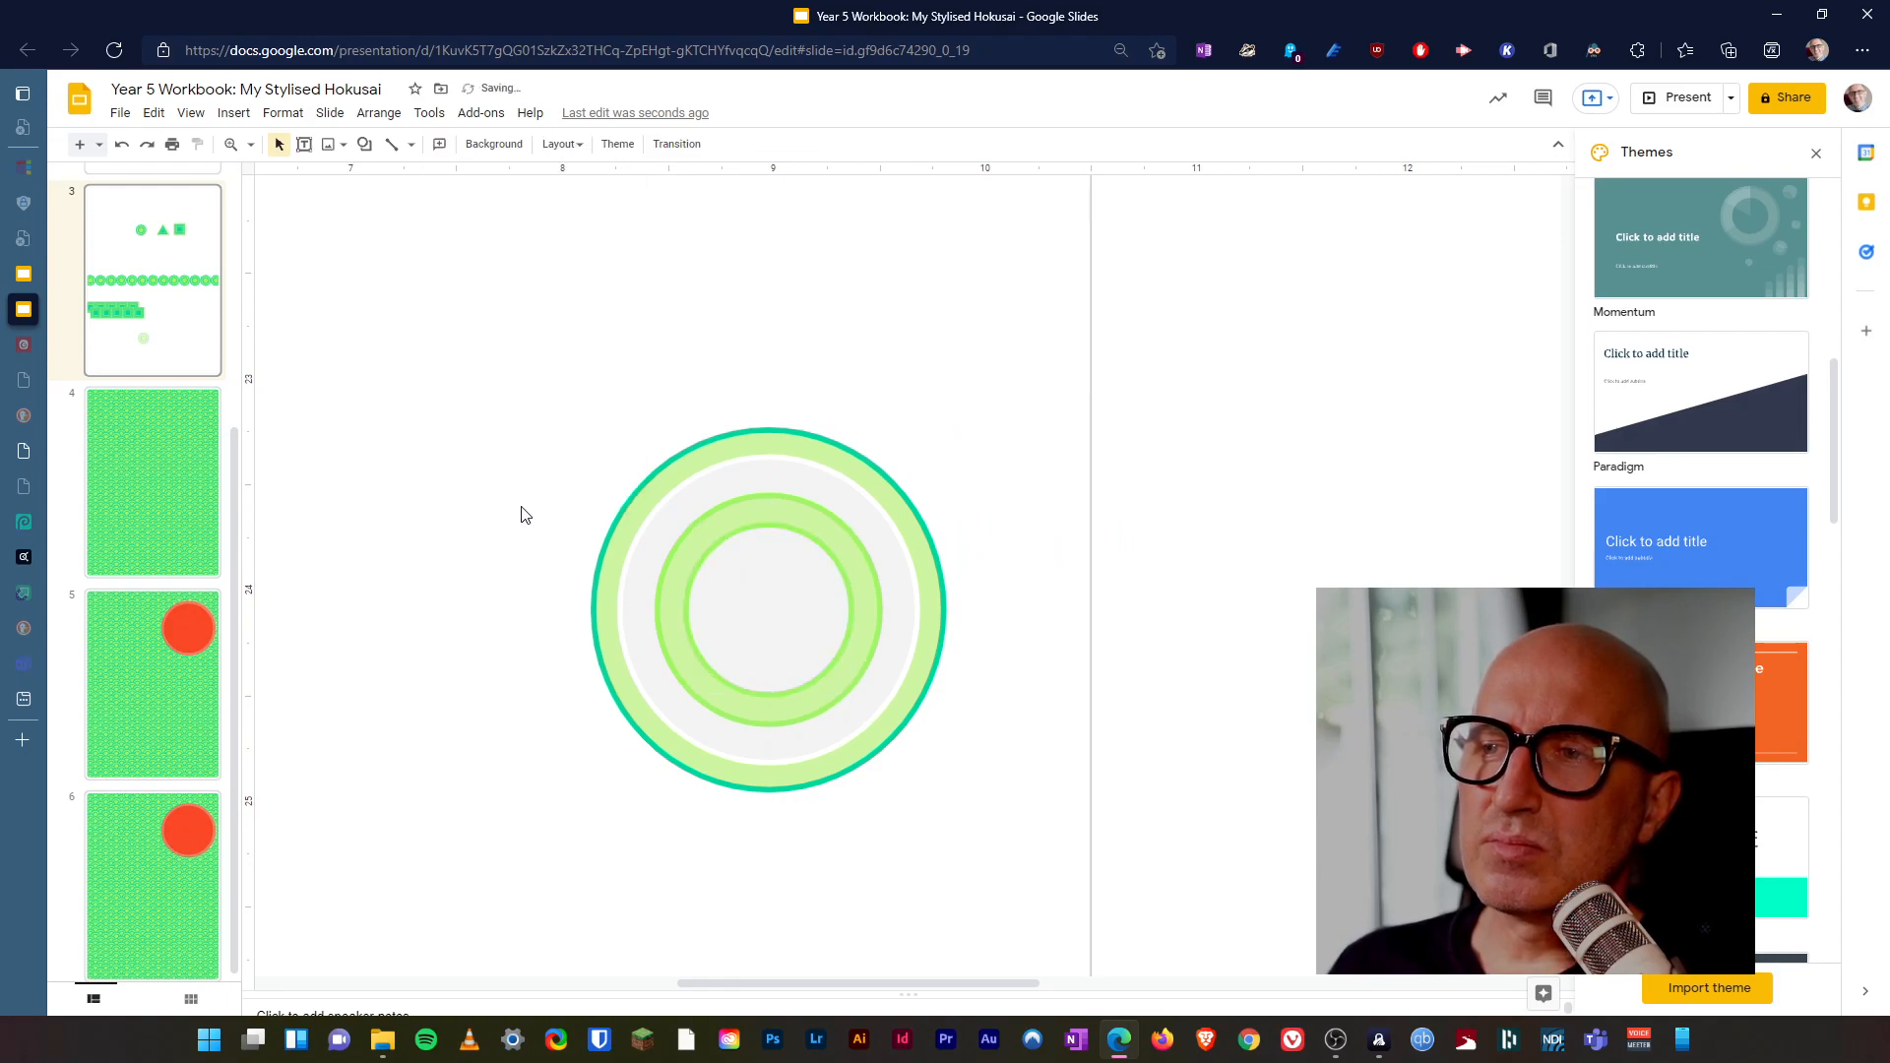
- Change the border colour of the outermost circle to light grey
left_click(600, 570)
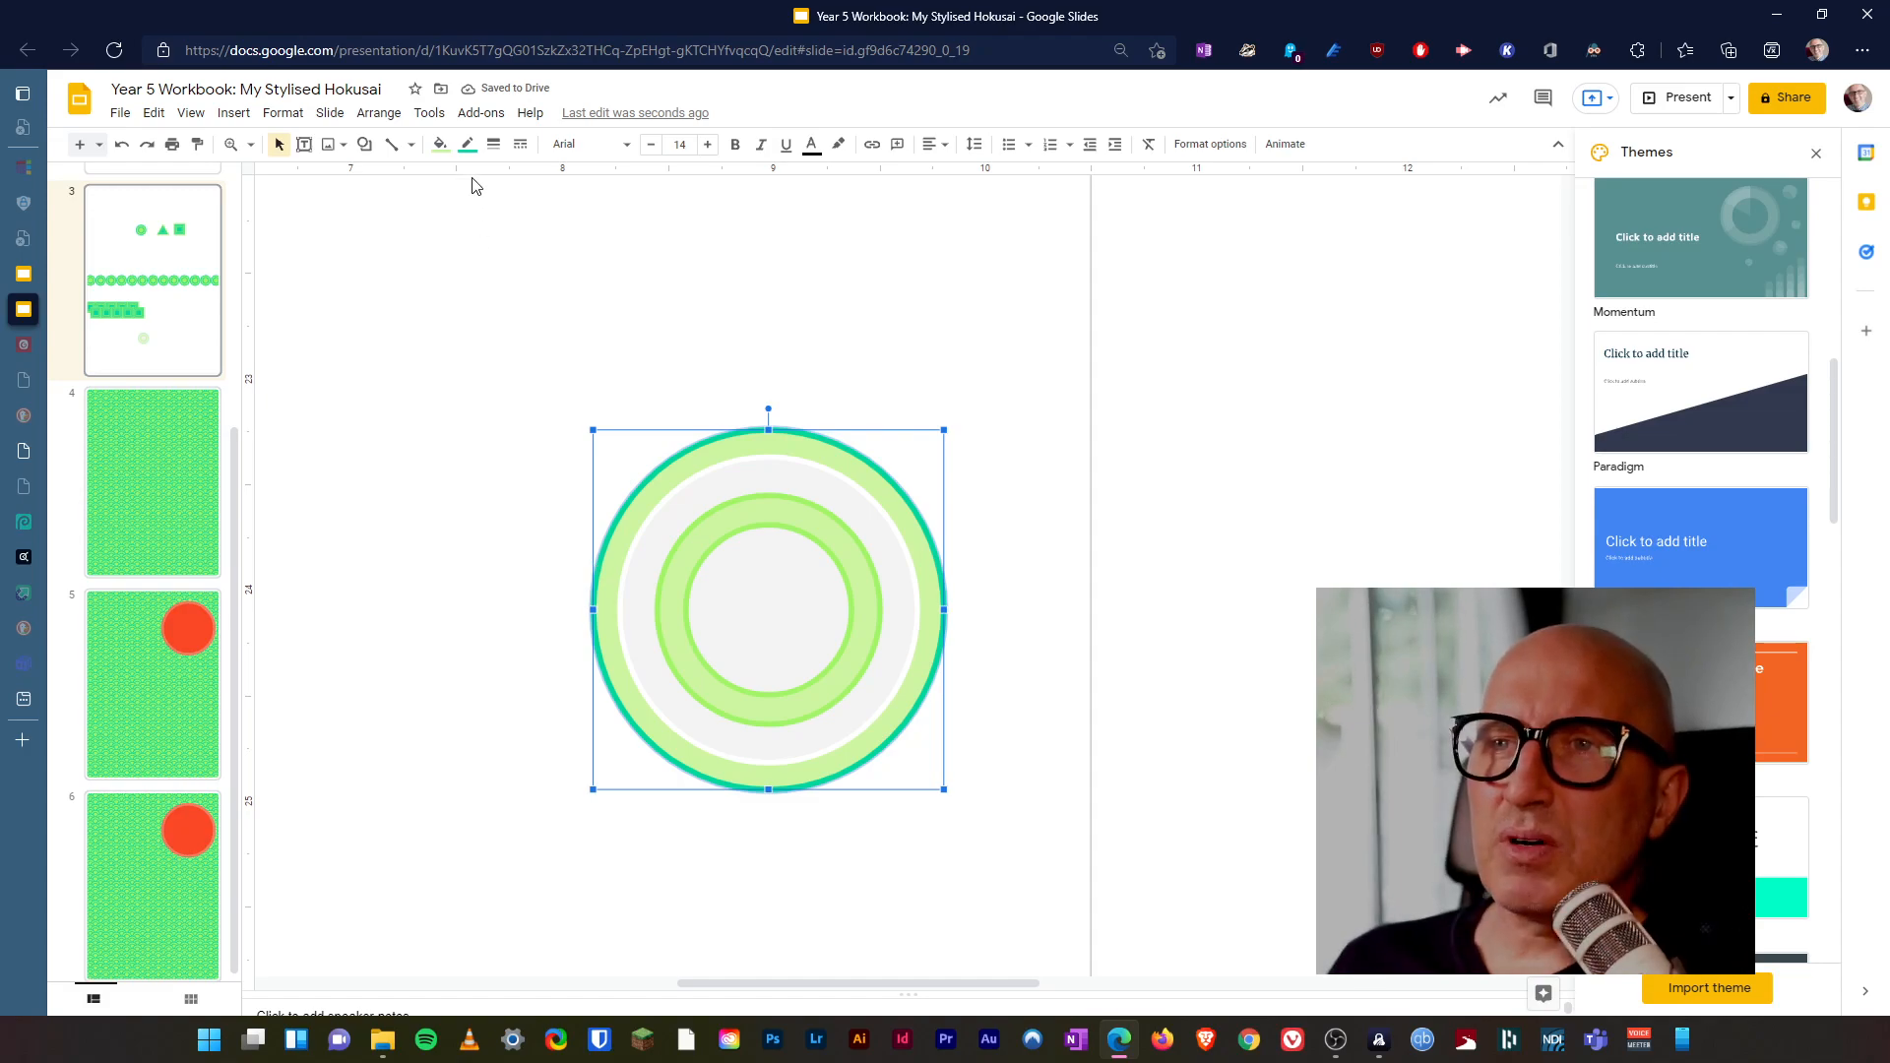
left_click(467, 143)
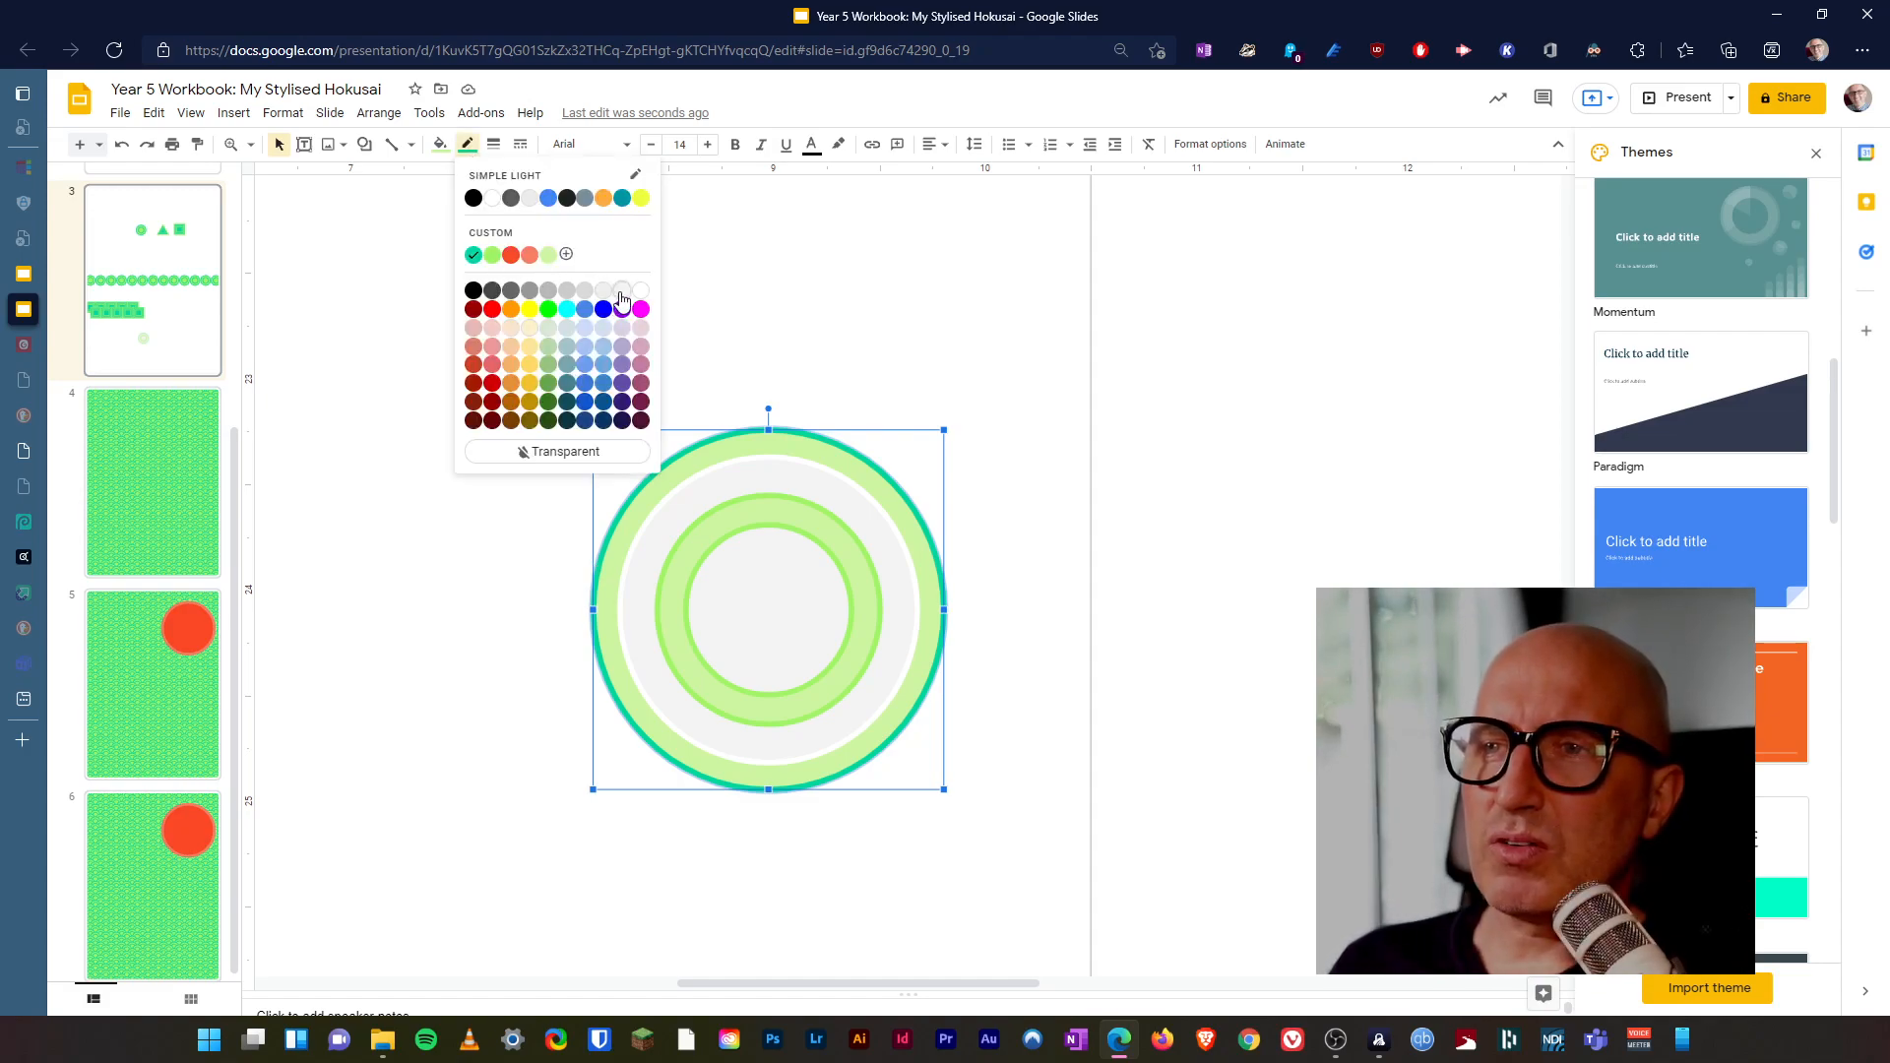
left_click(559, 450)
left_click(558, 448)
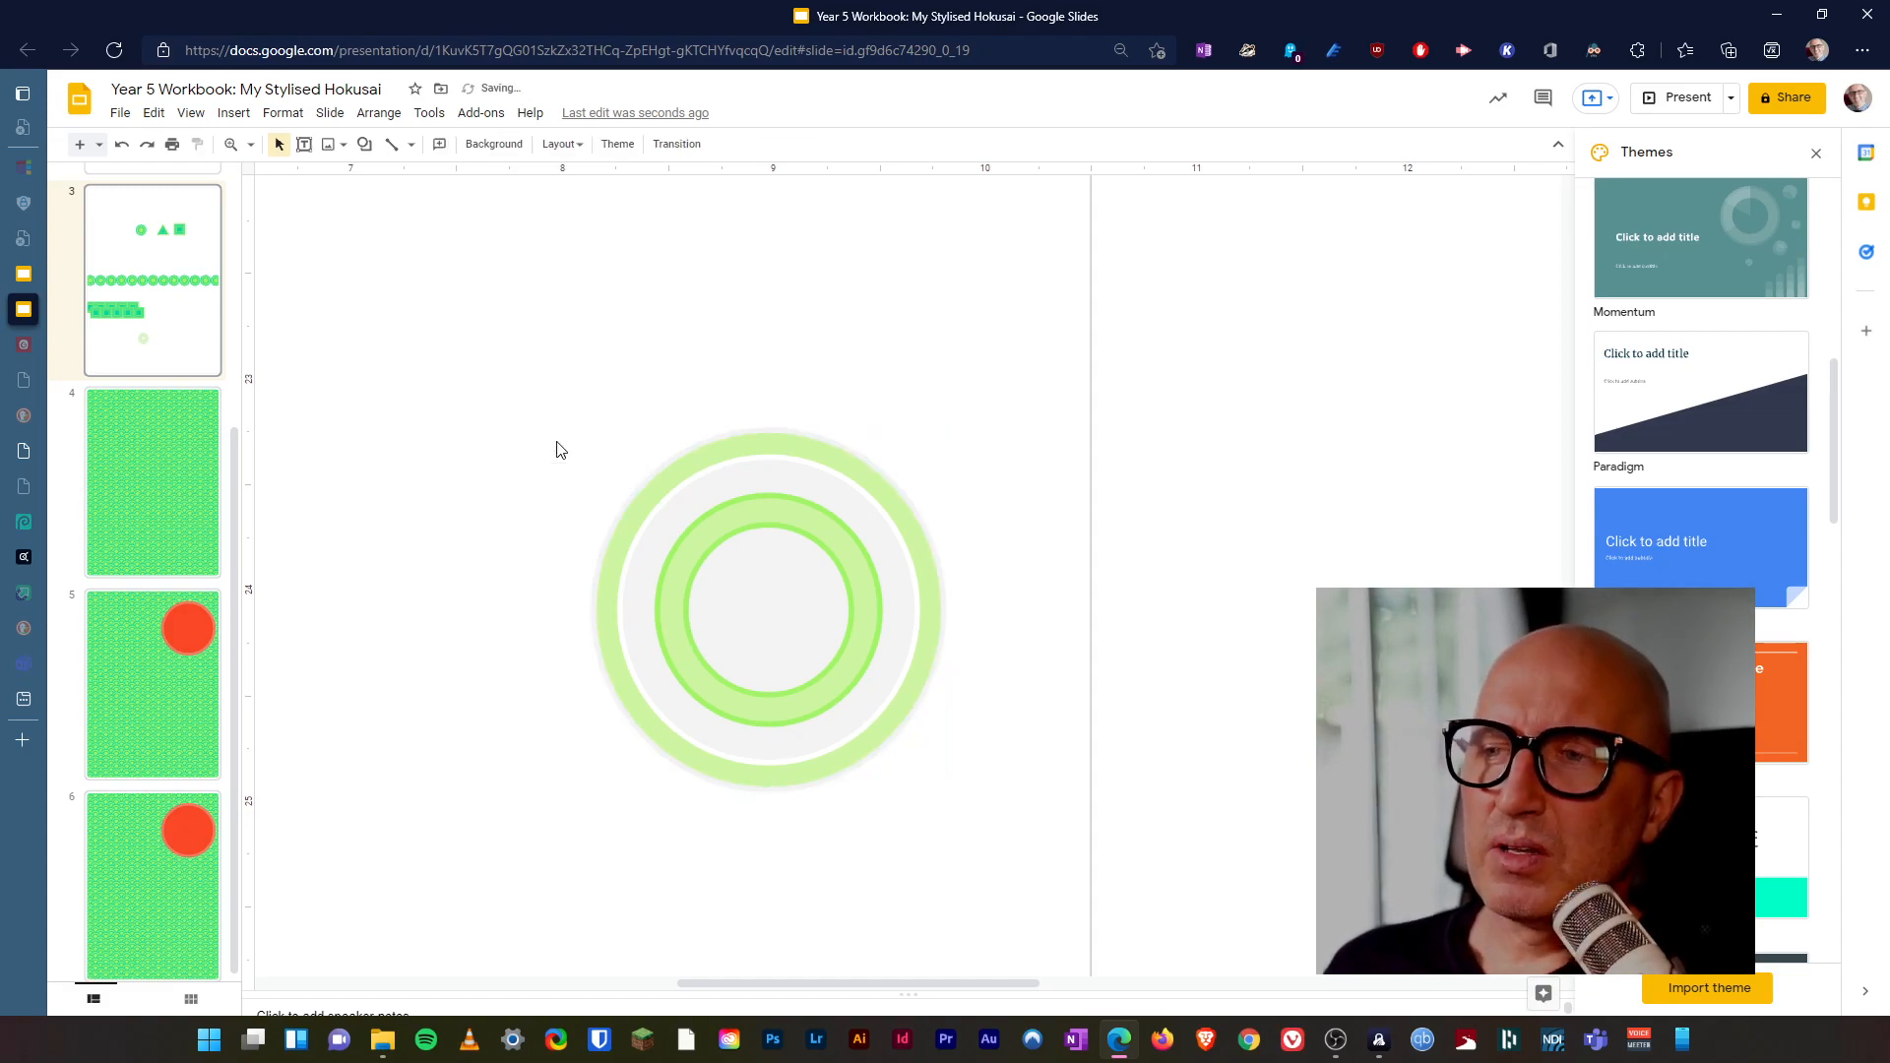